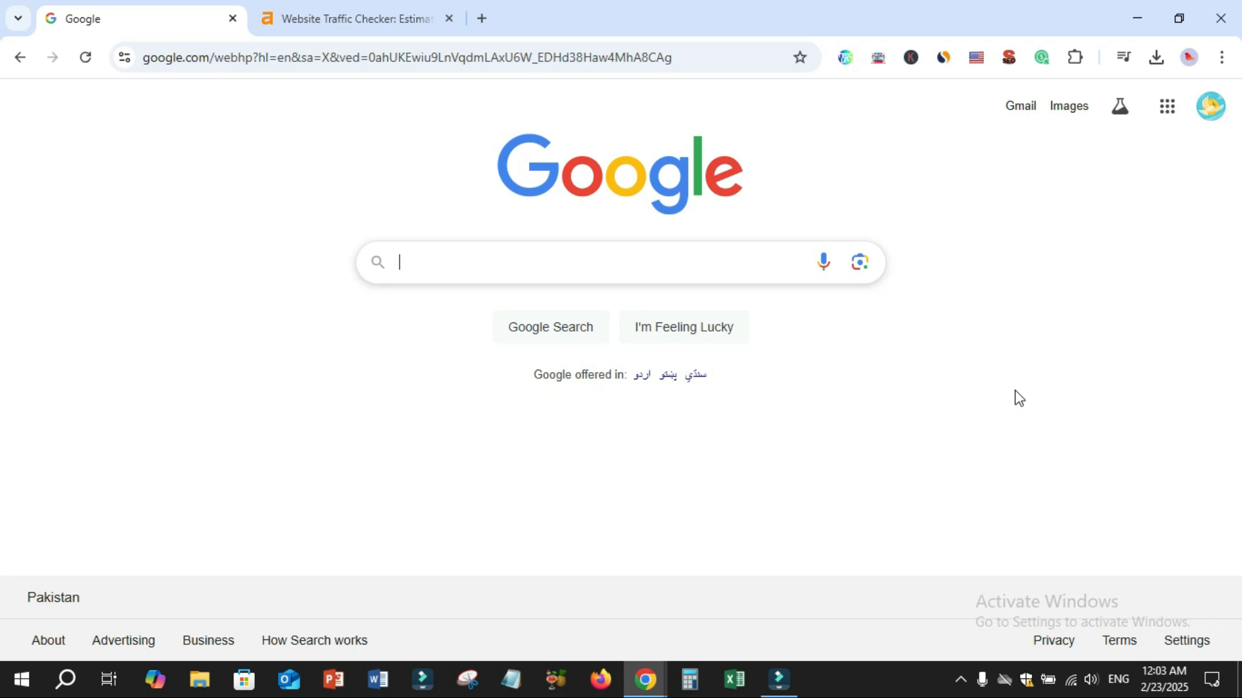
Step: Search Google for "fashionable bags in usa" and go to page 6 of the results
text(Fa)
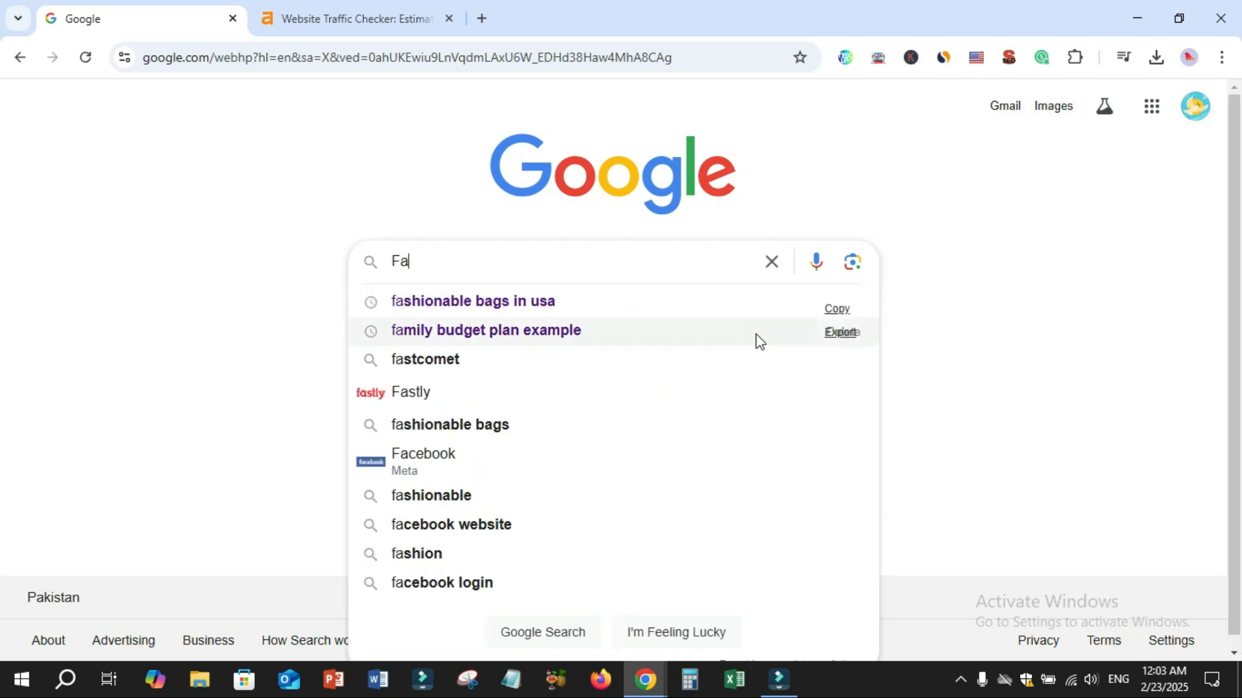
click(560, 304)
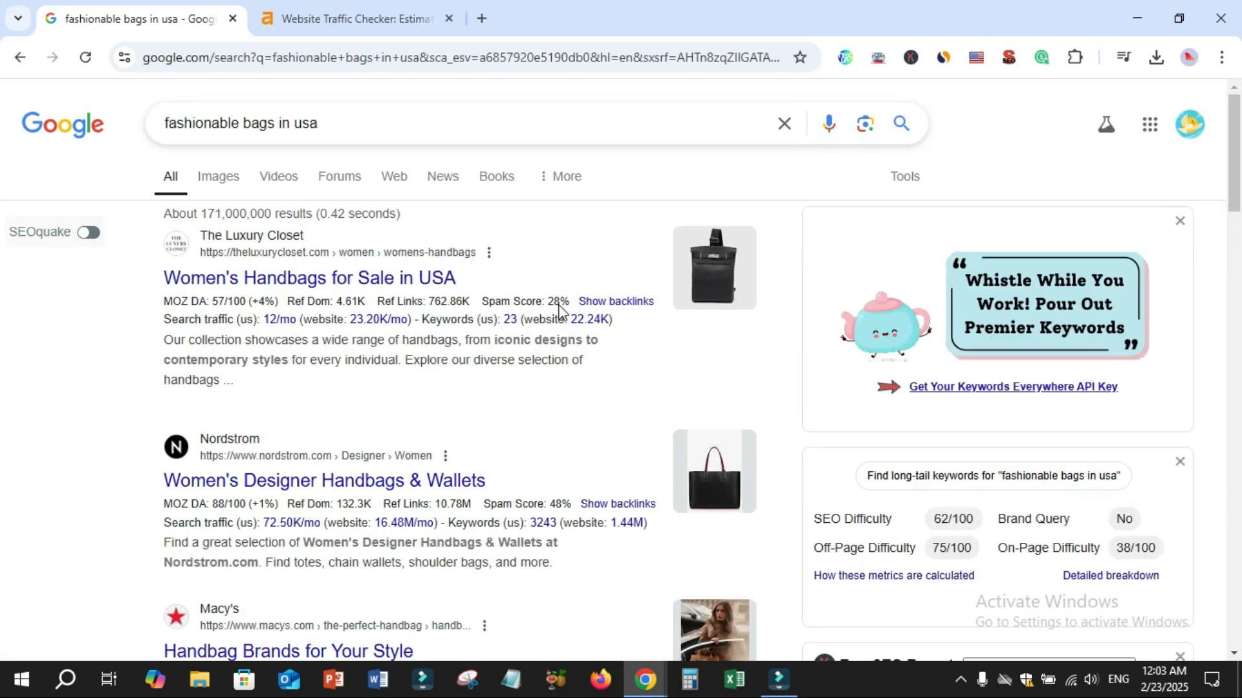
scroll(294, 207, down, 10)
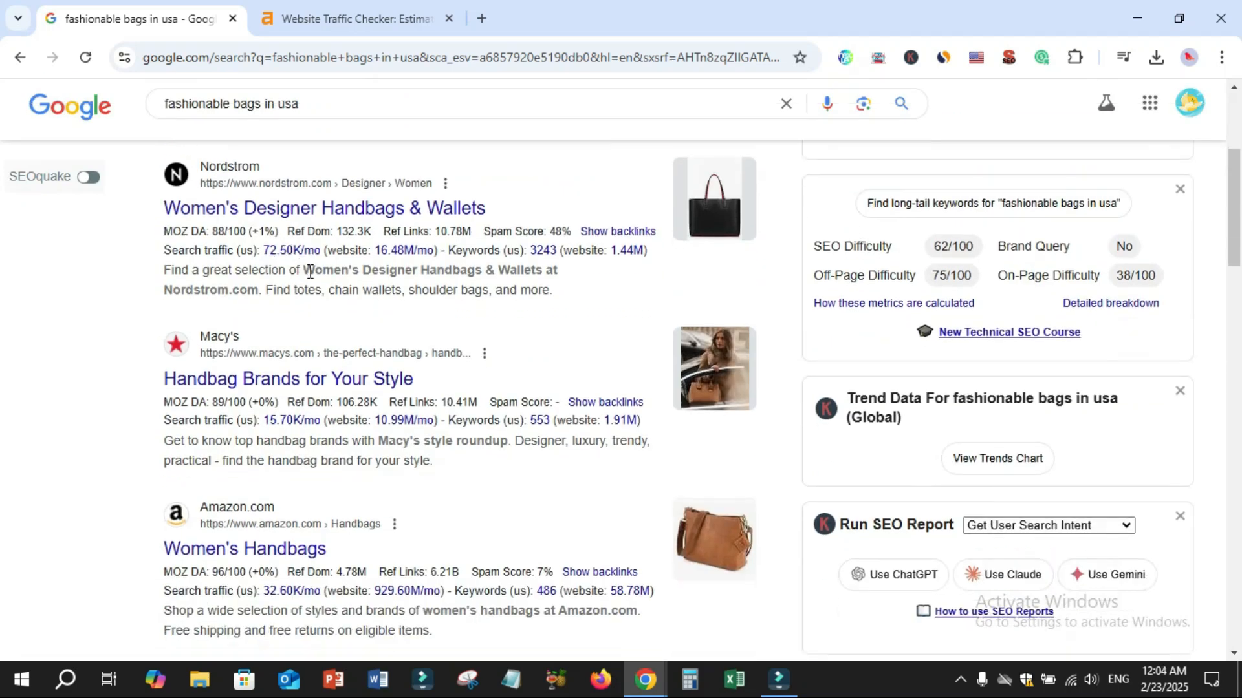
scroll(316, 285, down, 19)
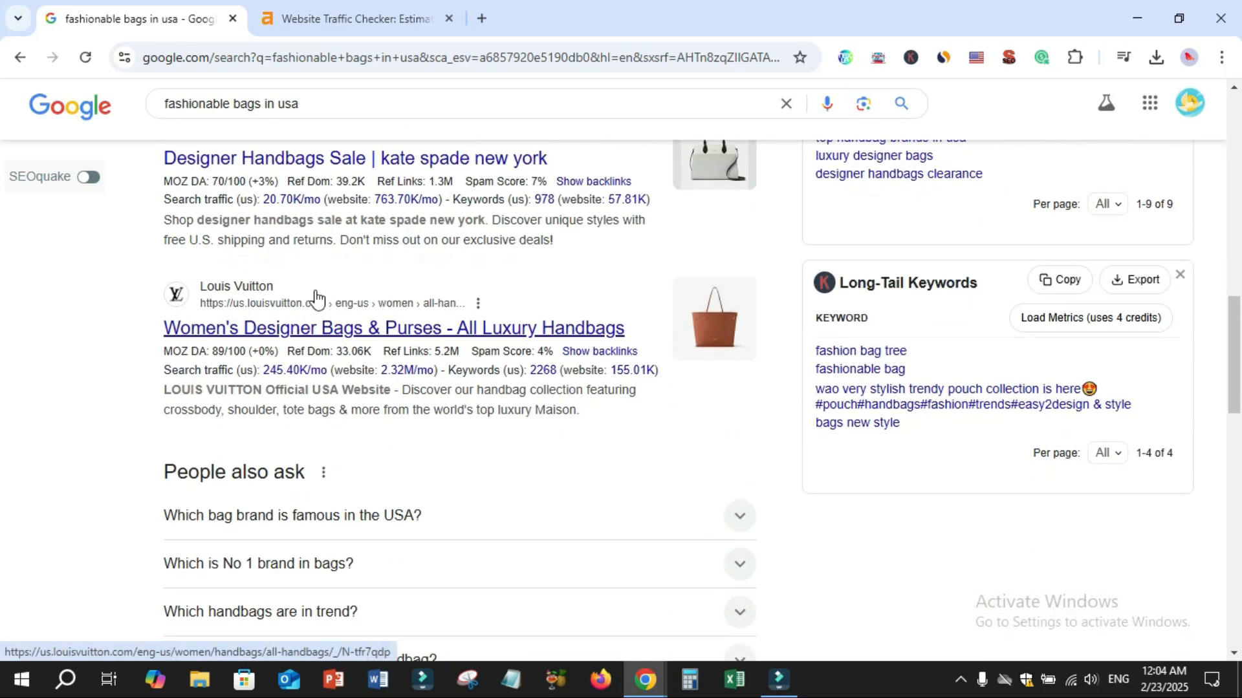
scroll(335, 346, down, 5)
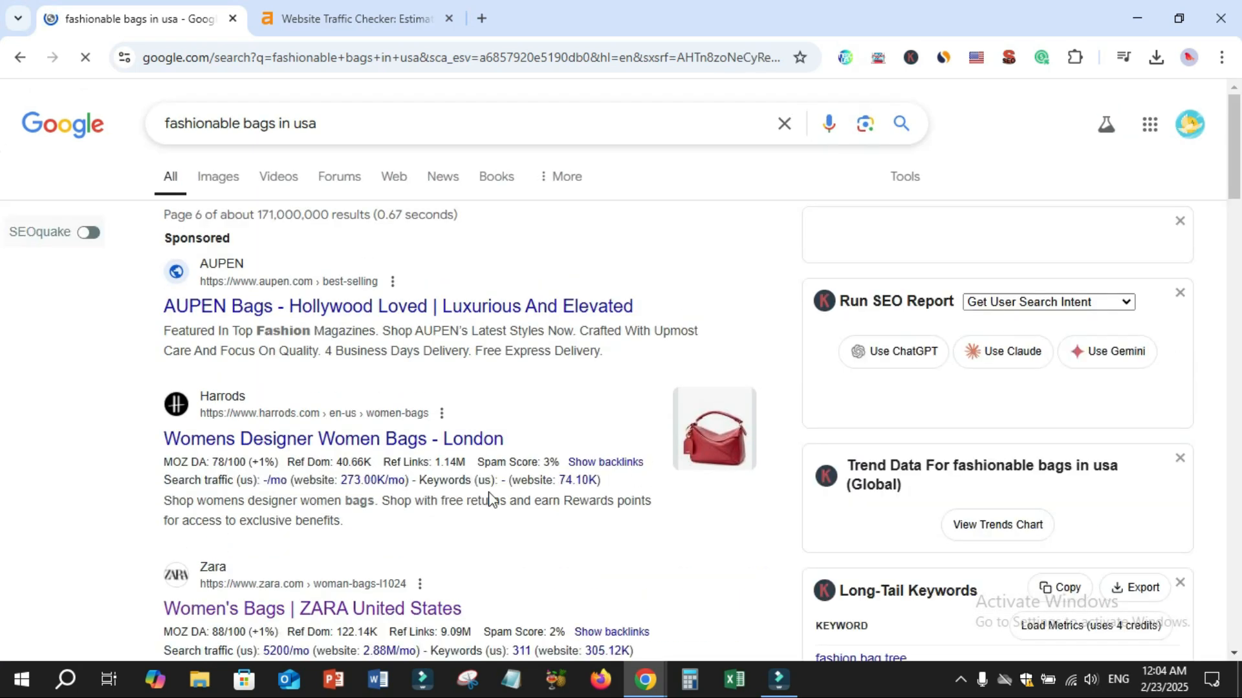
Step: Review the page 6 results and open the Harrods, Zara and 2nd STREET USA women's bags pages in new tabs
scroll(453, 505, down, 4)
scroll(453, 504, down, 8)
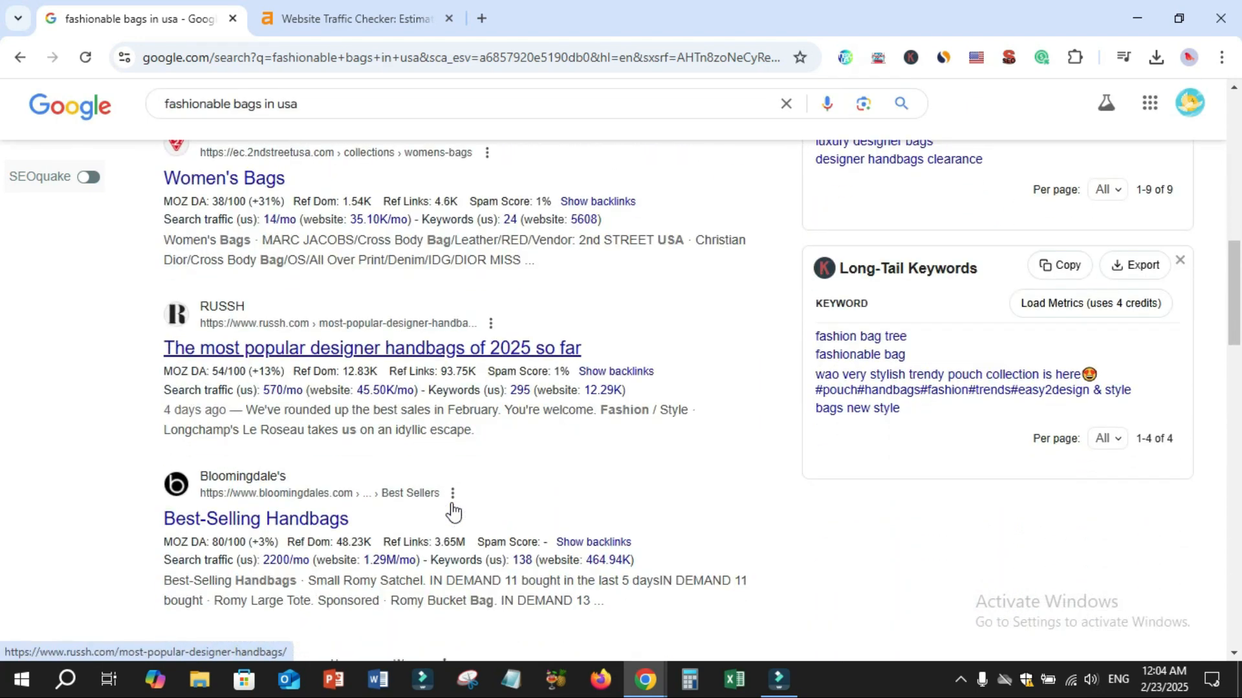
scroll(453, 511, down, 4)
scroll(453, 504, up, 12)
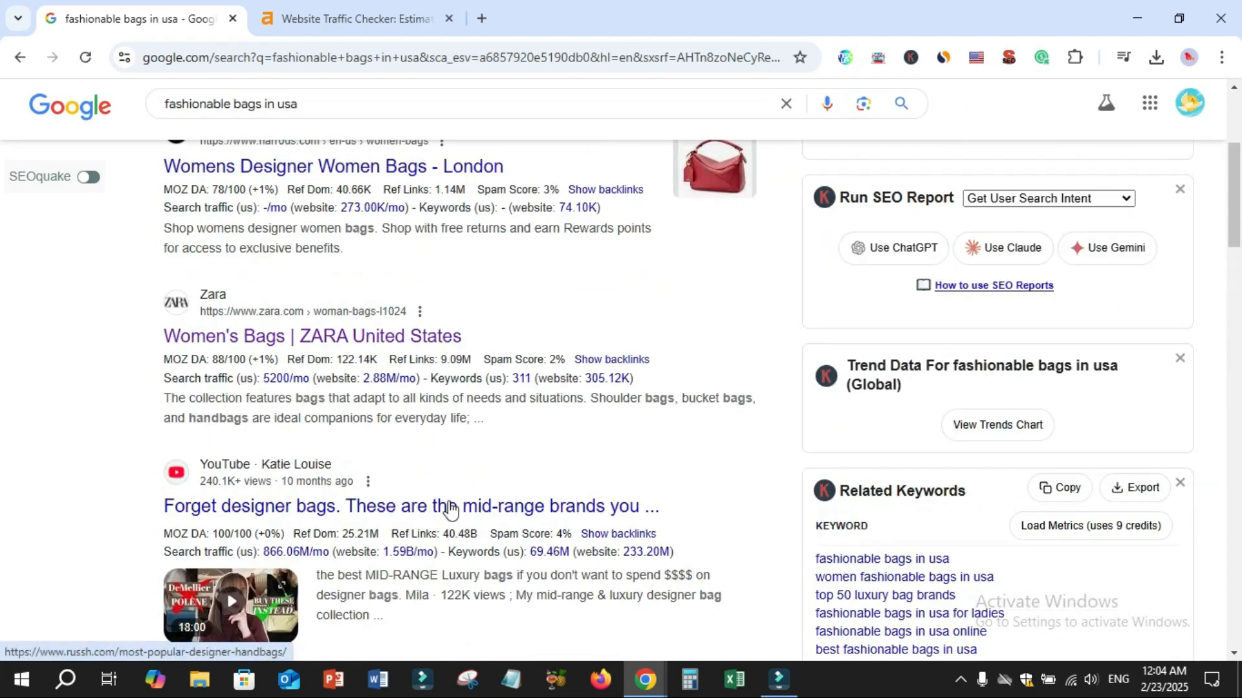
scroll(405, 446, up, 4)
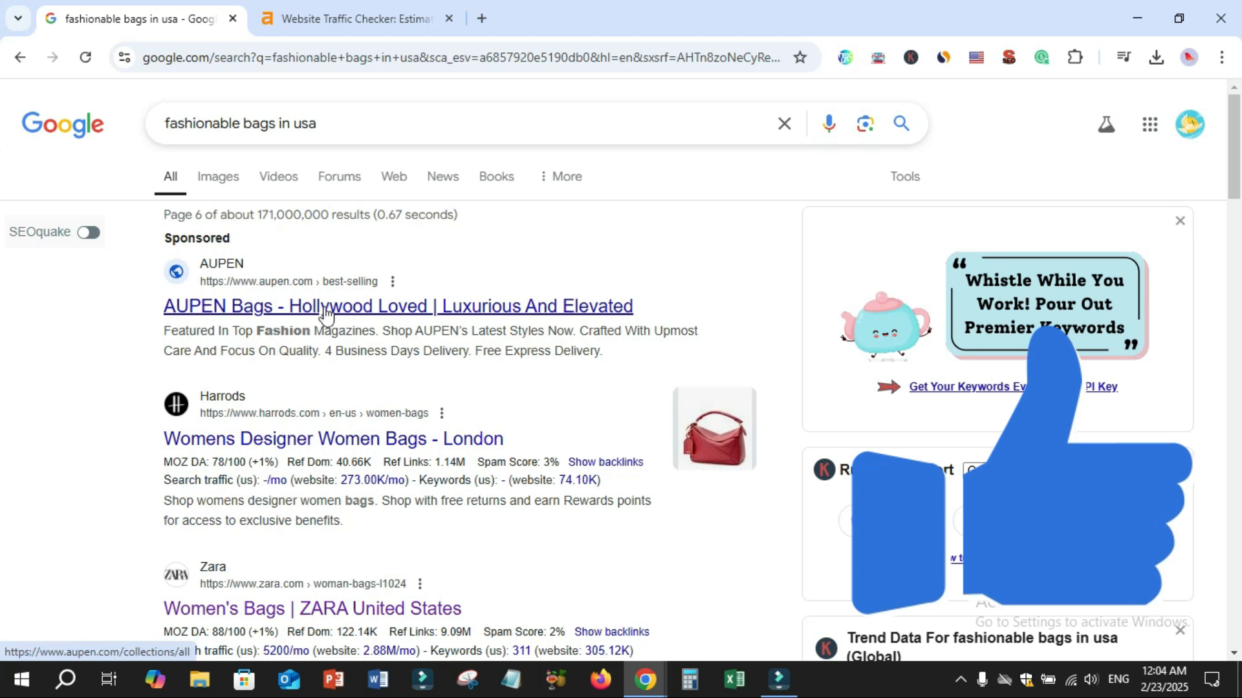
middle_click(278, 440)
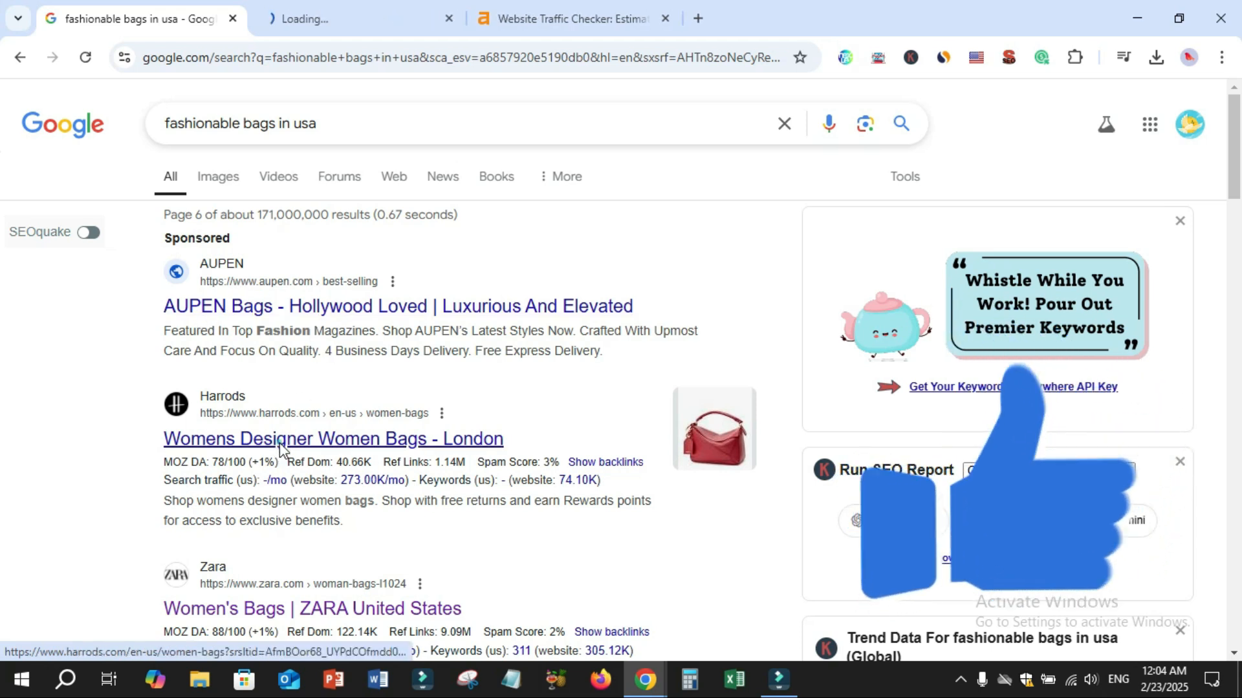
scroll(292, 520, down, 2)
middle_click(293, 518)
scroll(345, 481, down, 1)
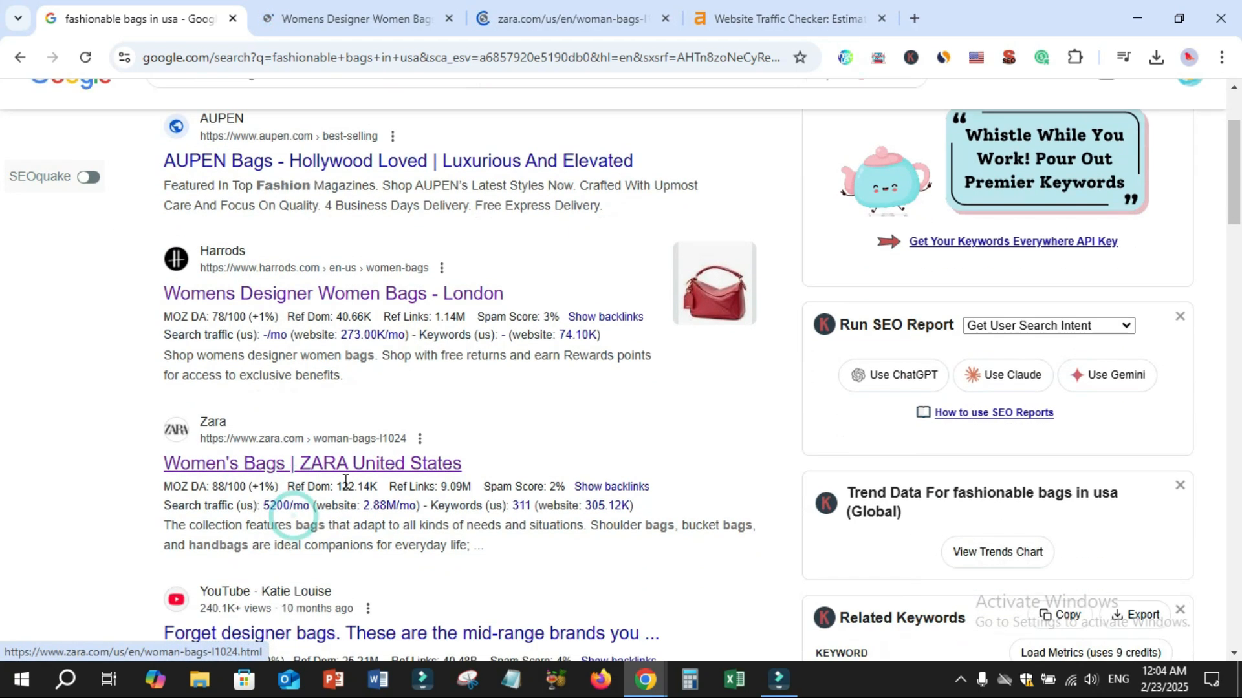
scroll(346, 482, down, 5)
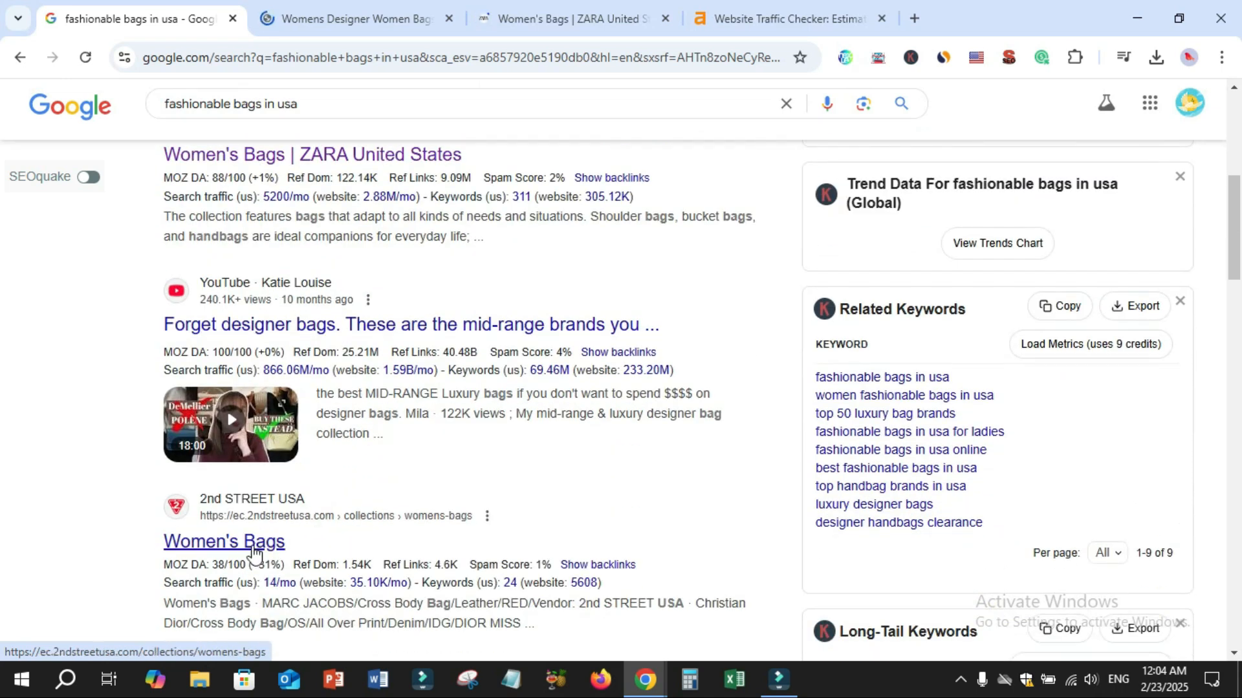
middle_click(253, 543)
mouse_move(563, 179)
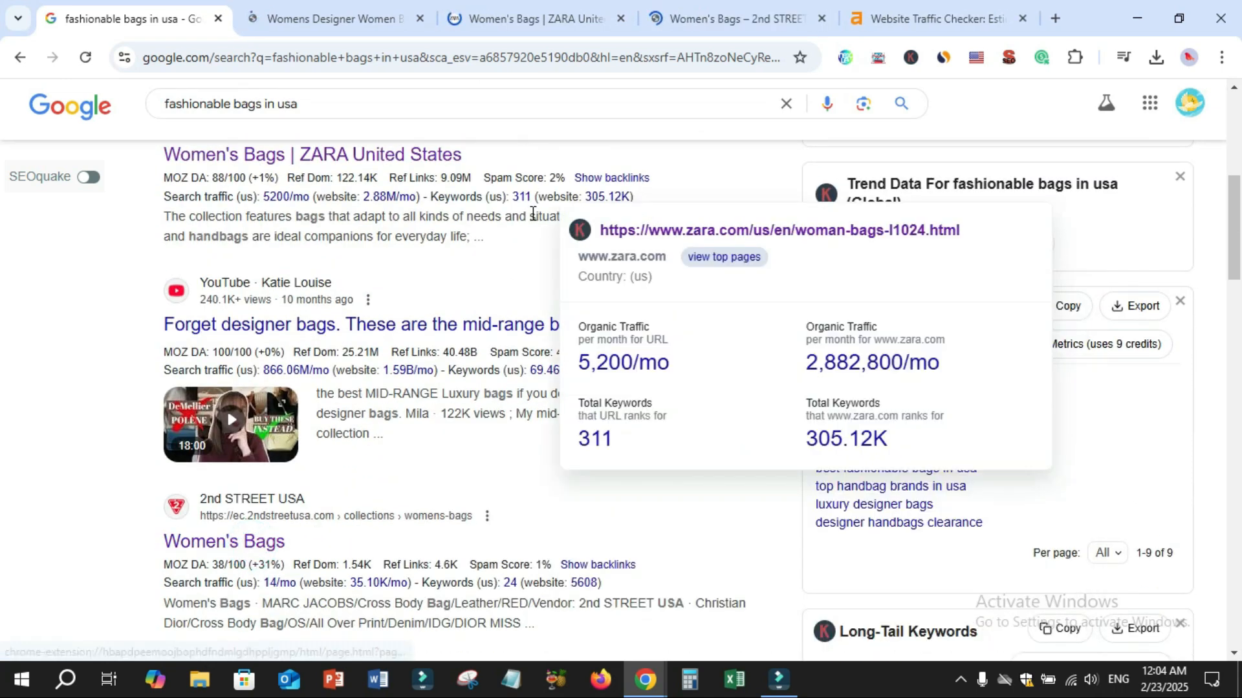
scroll(404, 223, up, 7)
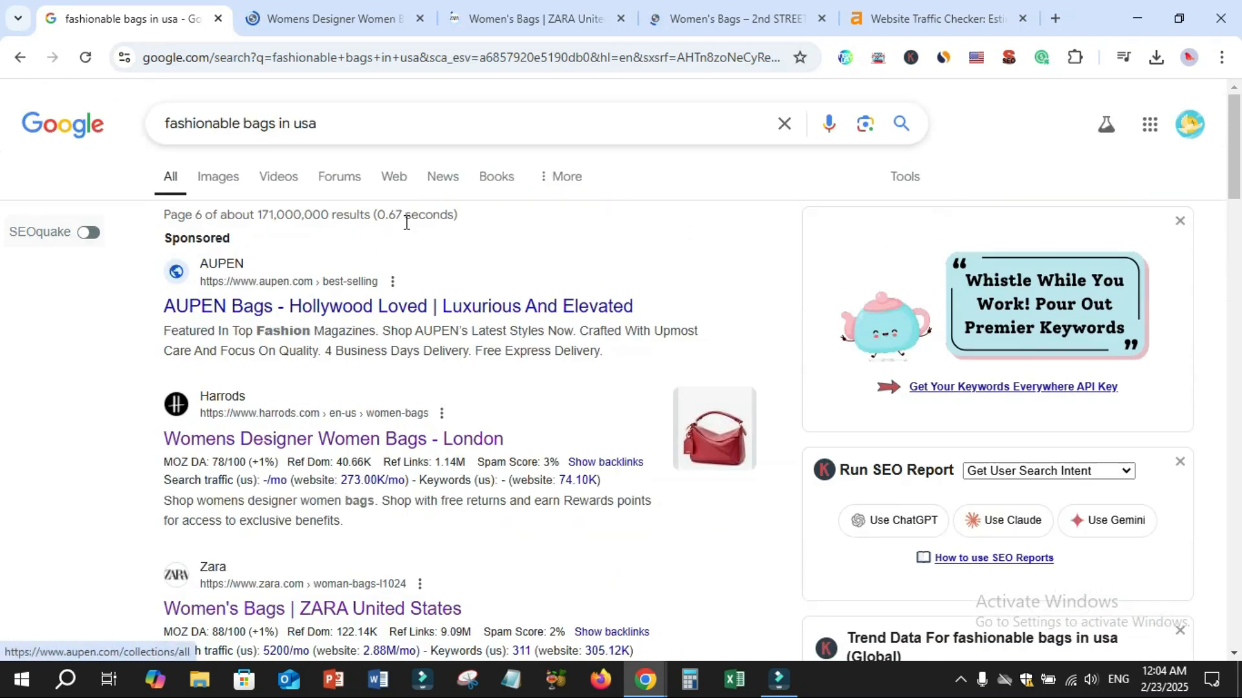
click(362, 20)
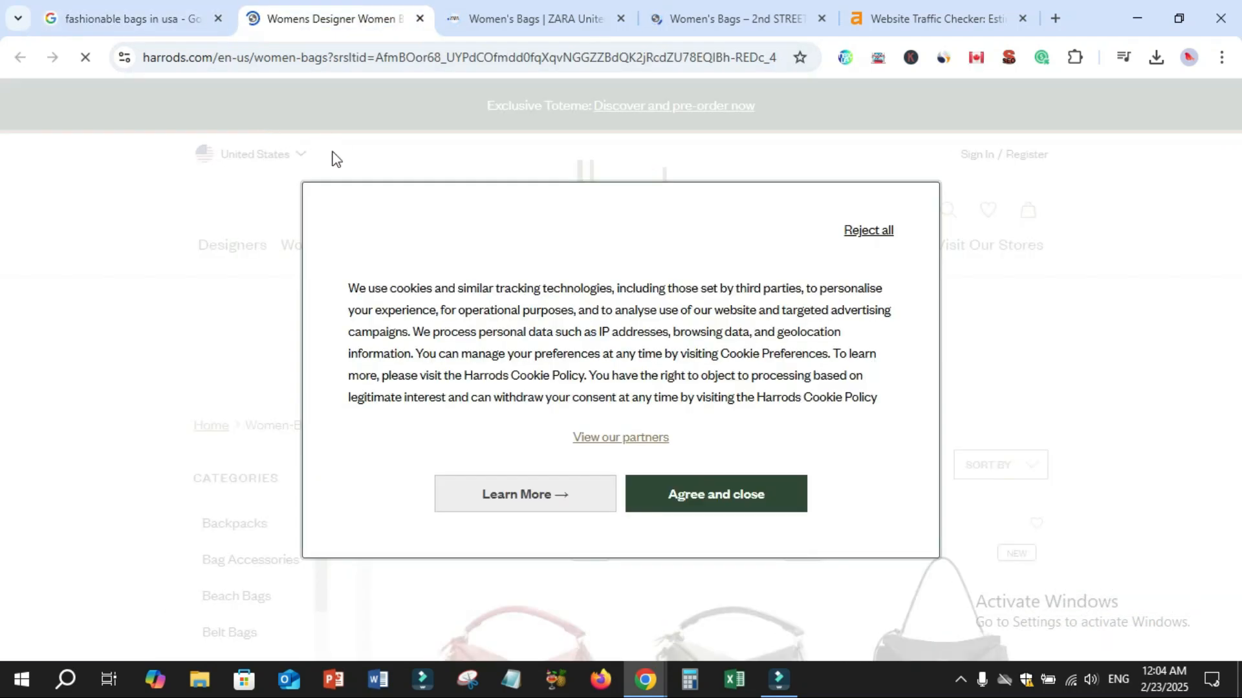
click(167, 57)
double_click(169, 56)
drag(144, 57, 283, 65)
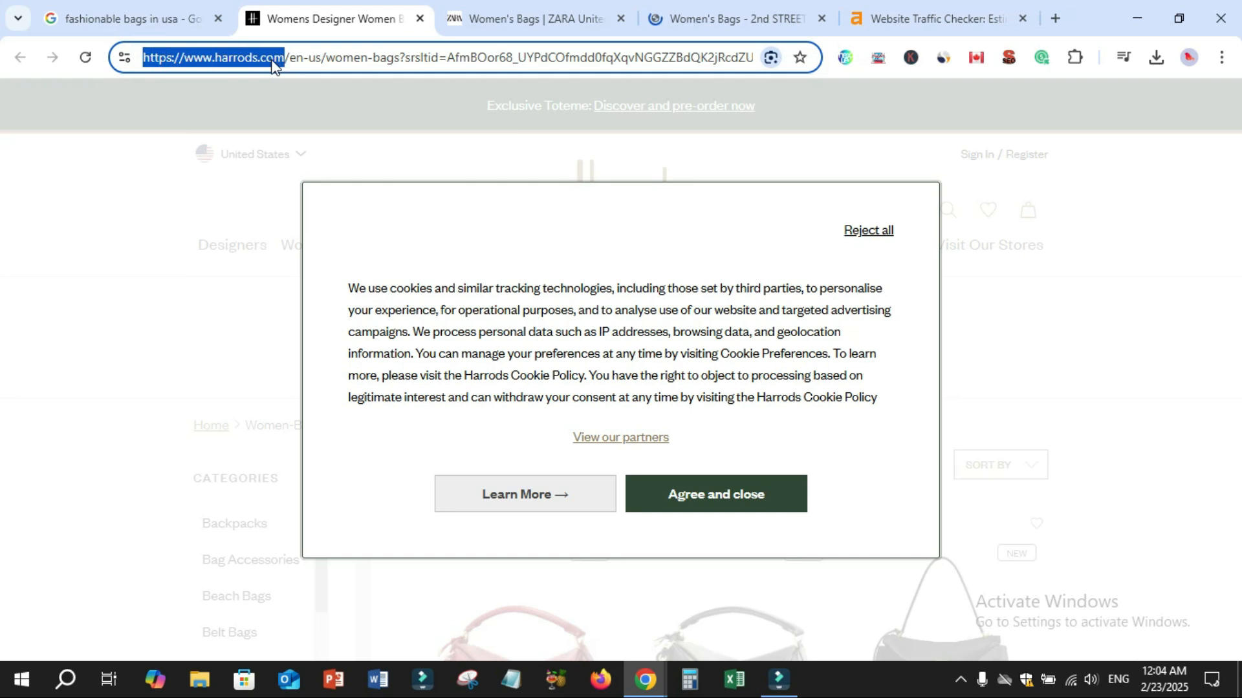
right_click(275, 64)
click(319, 204)
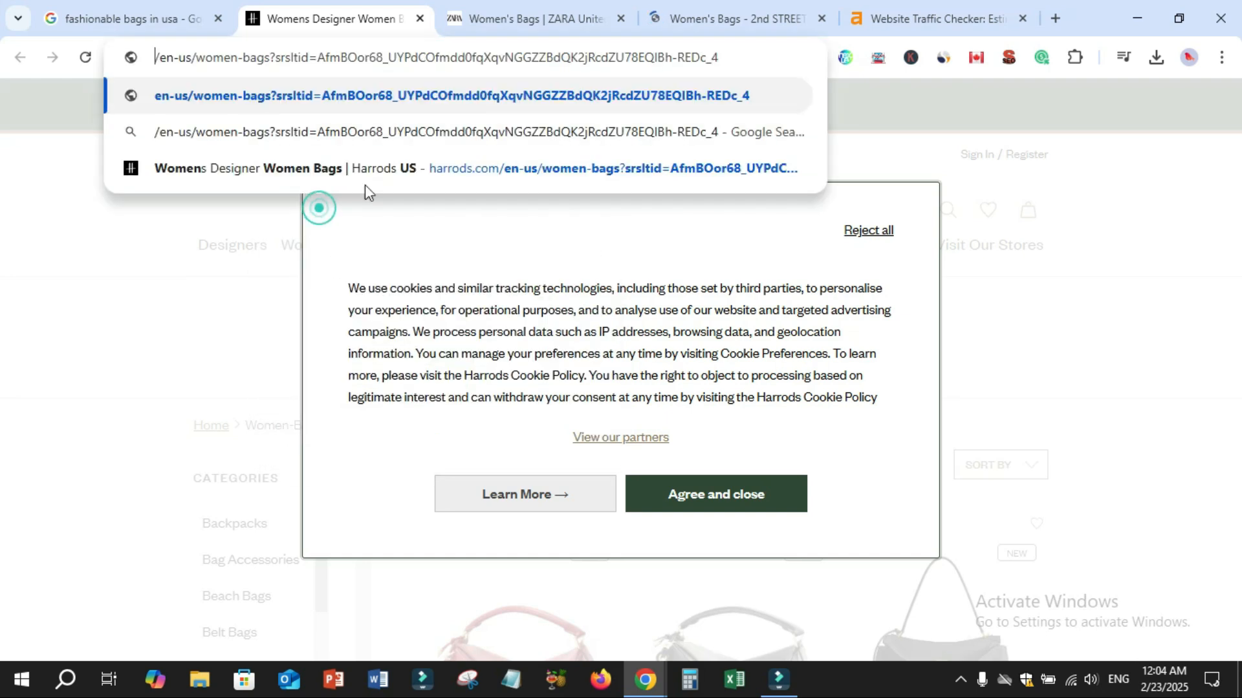
click(909, 17)
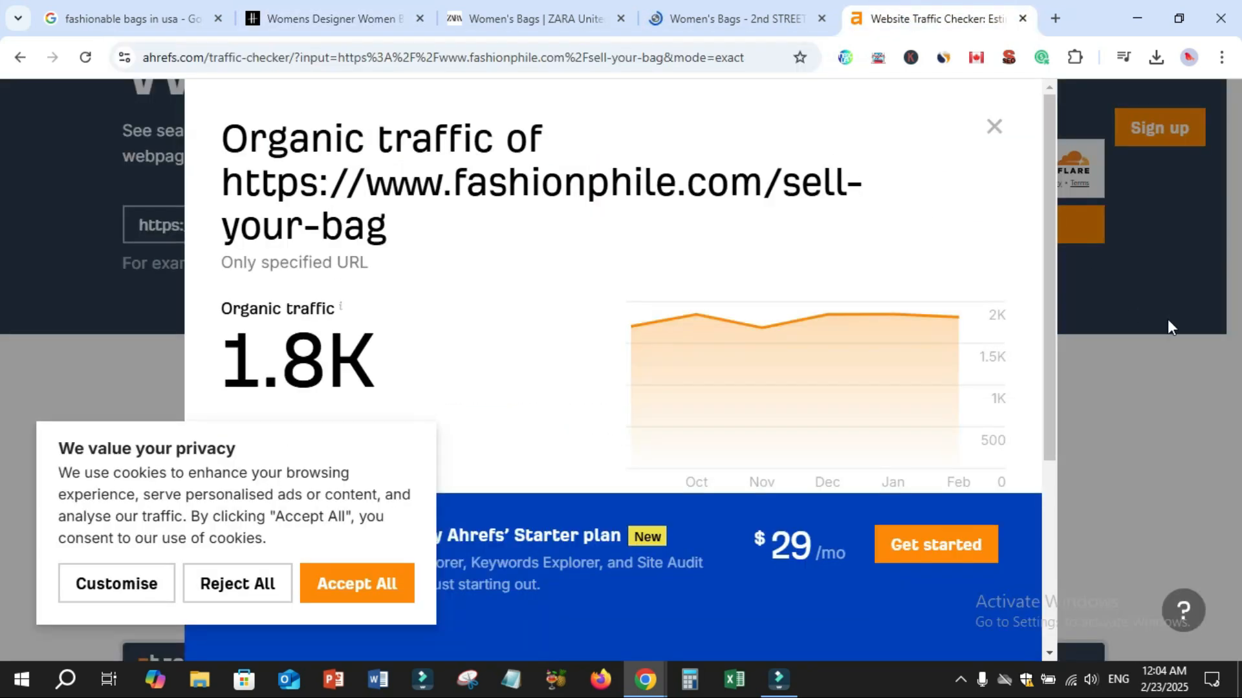
click(993, 127)
scroll(591, 282, up, 1)
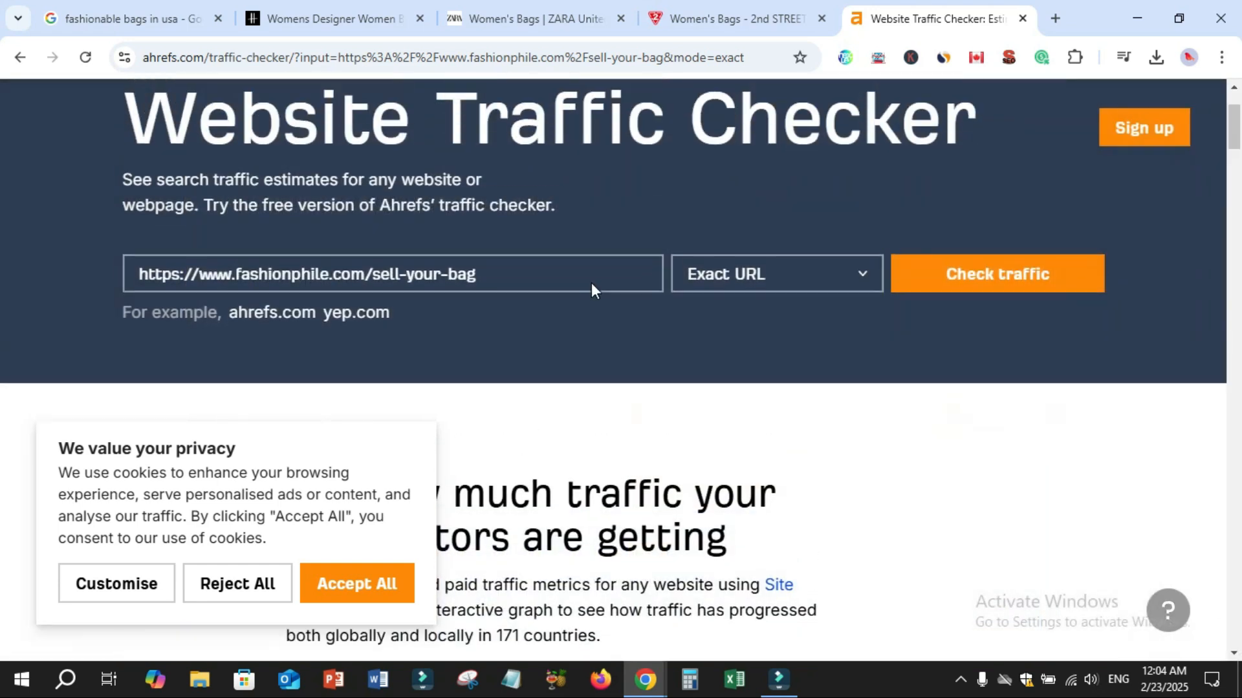
scroll(591, 282, up, 2)
scroll(591, 282, down, 1)
triple_click(516, 309)
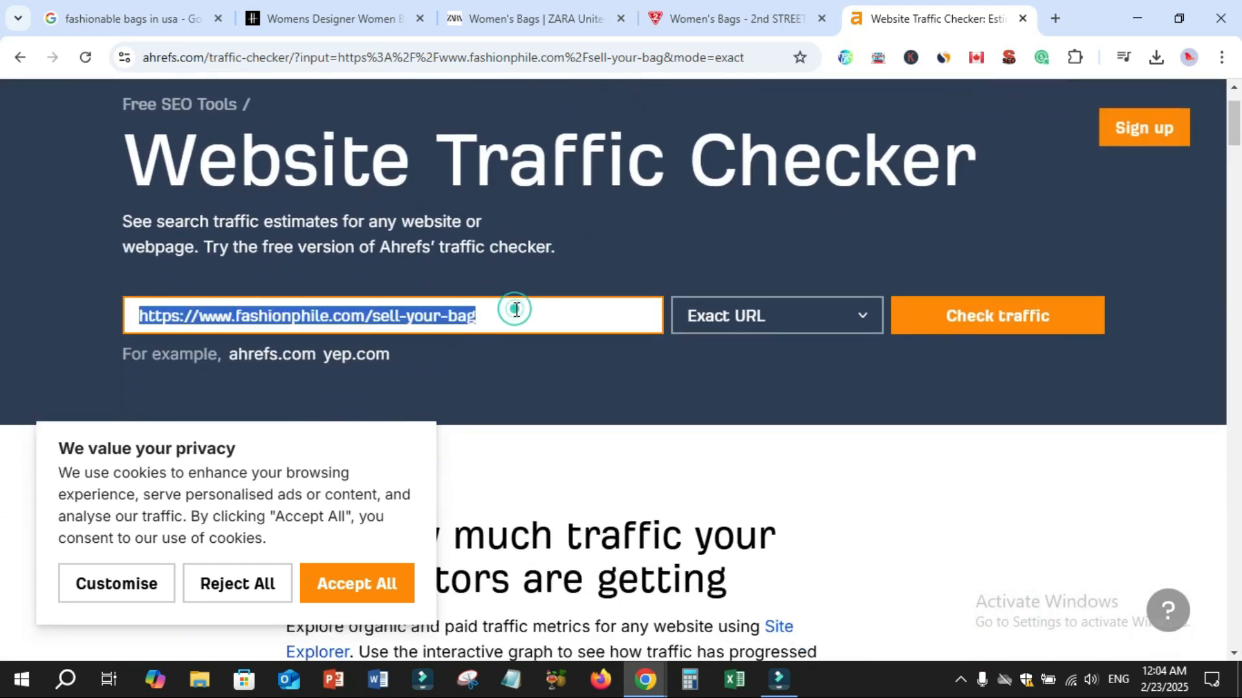
key(ctrl+v)
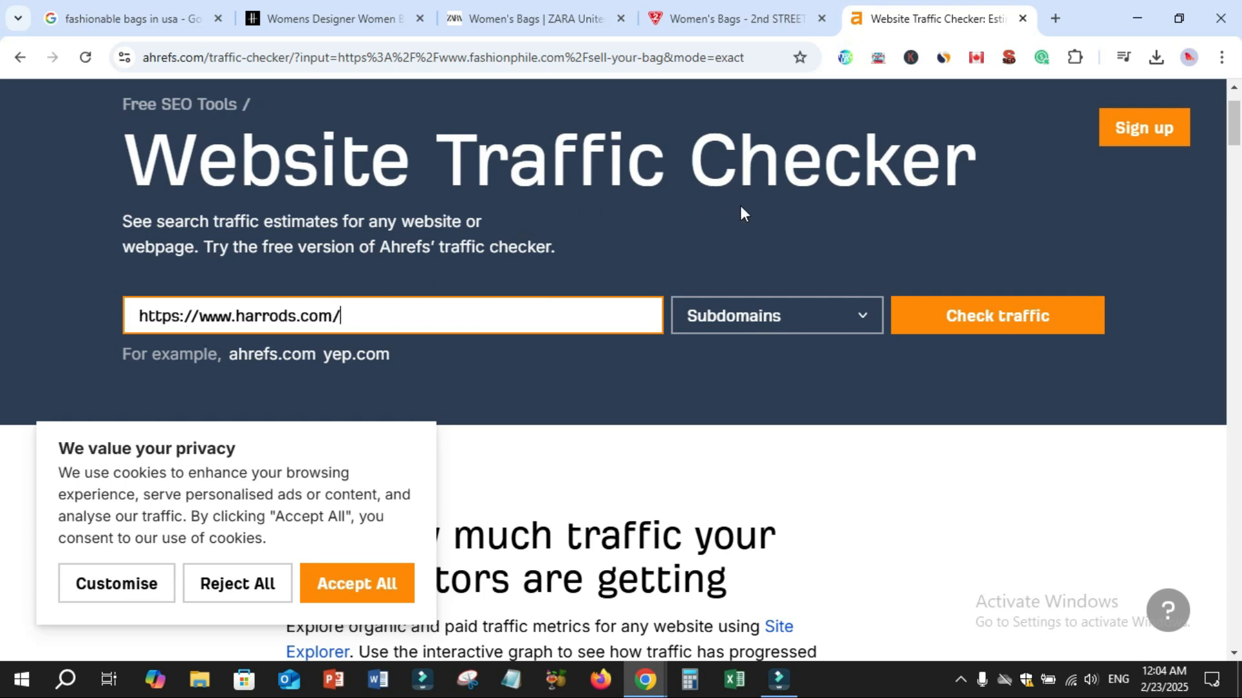
click(978, 320)
click(979, 322)
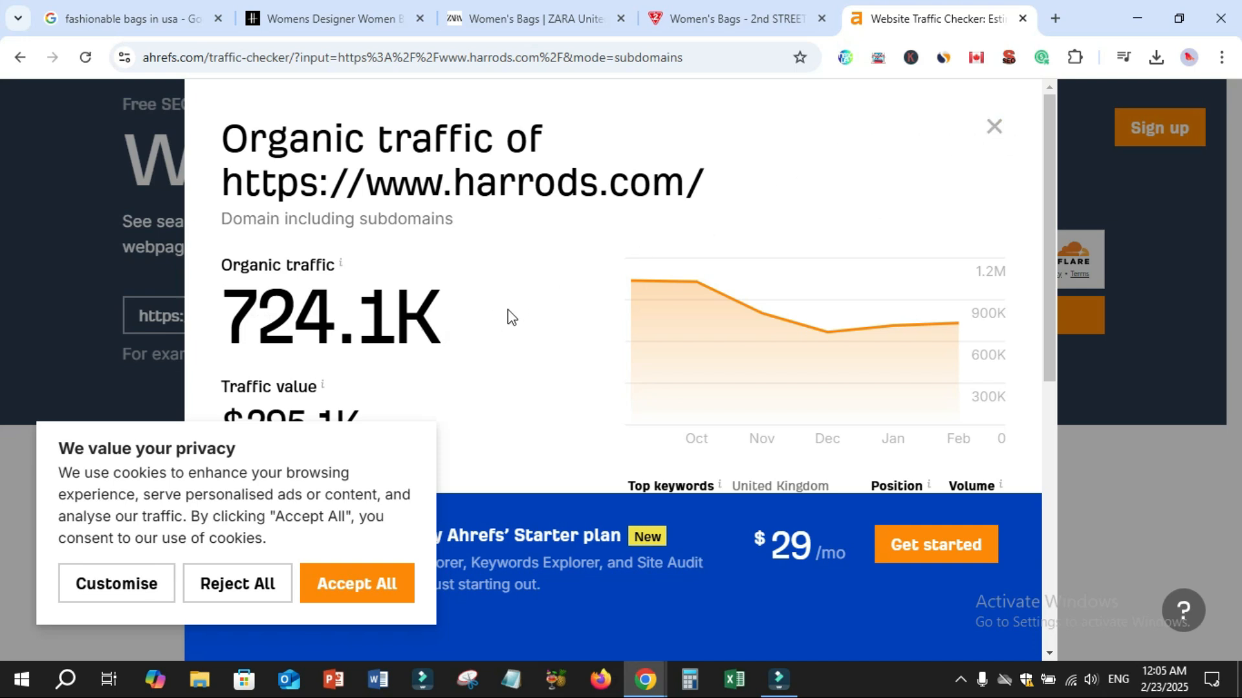
drag(240, 319, 444, 318)
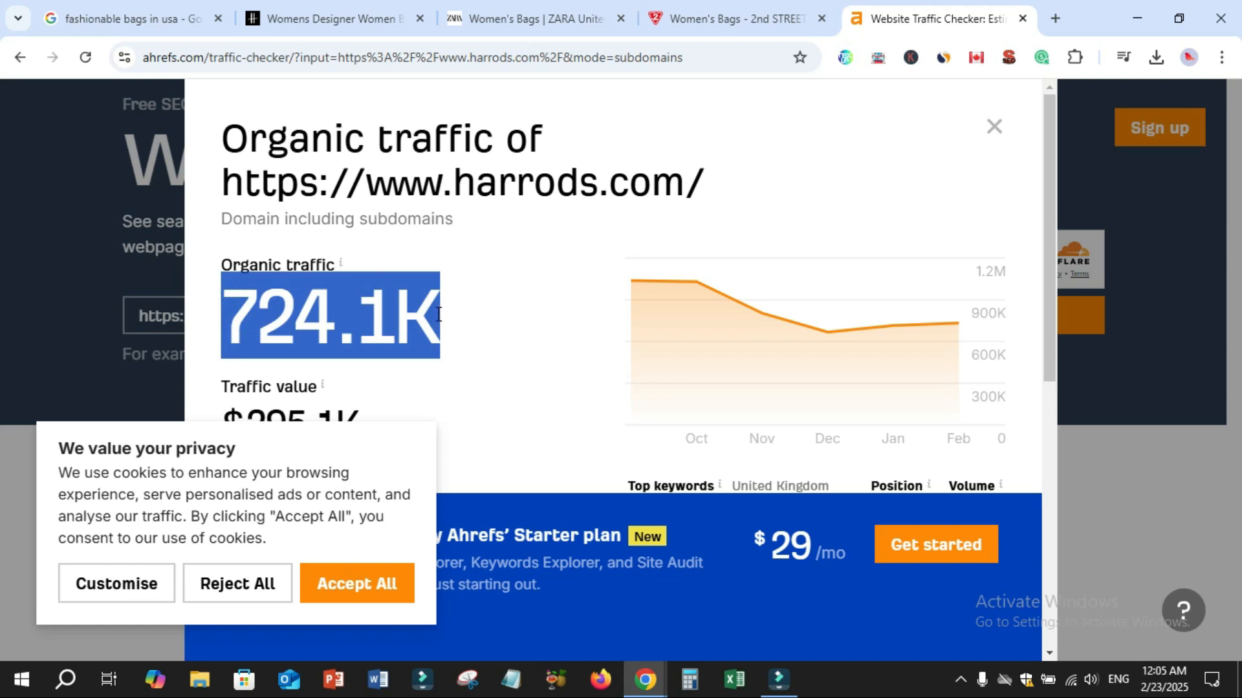
Step: Close the Harrods traffic report and the Harrods page's tab
click(994, 127)
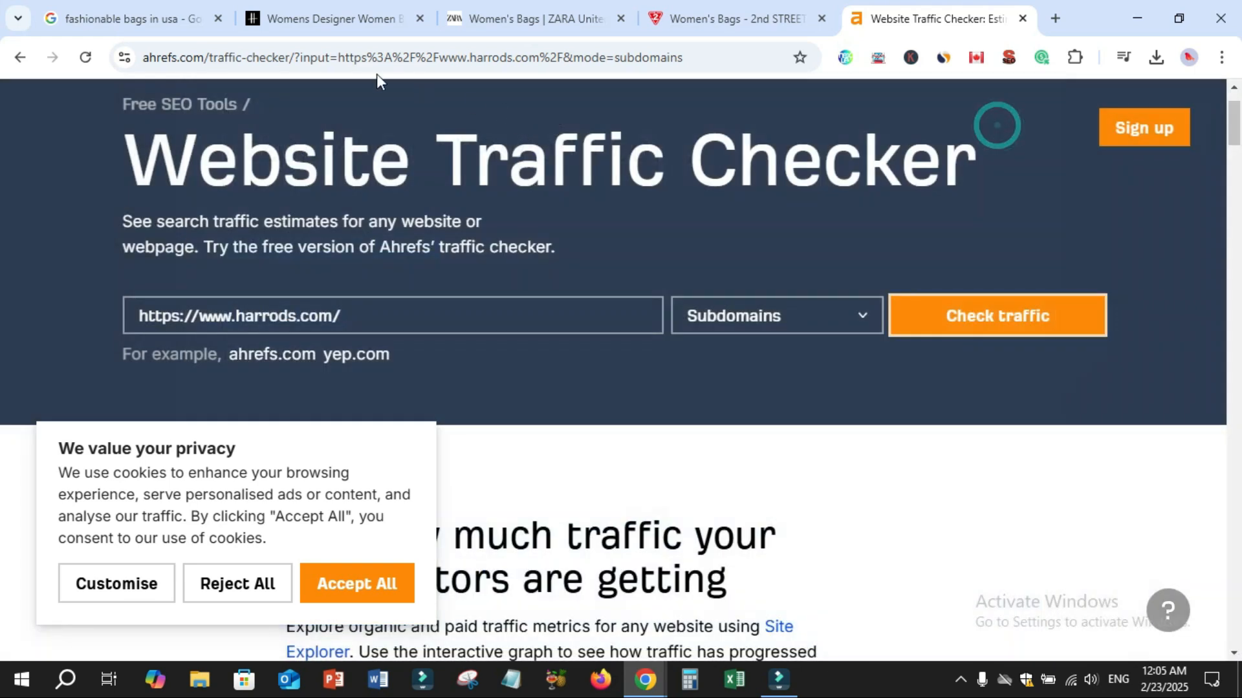
click(343, 23)
click(420, 18)
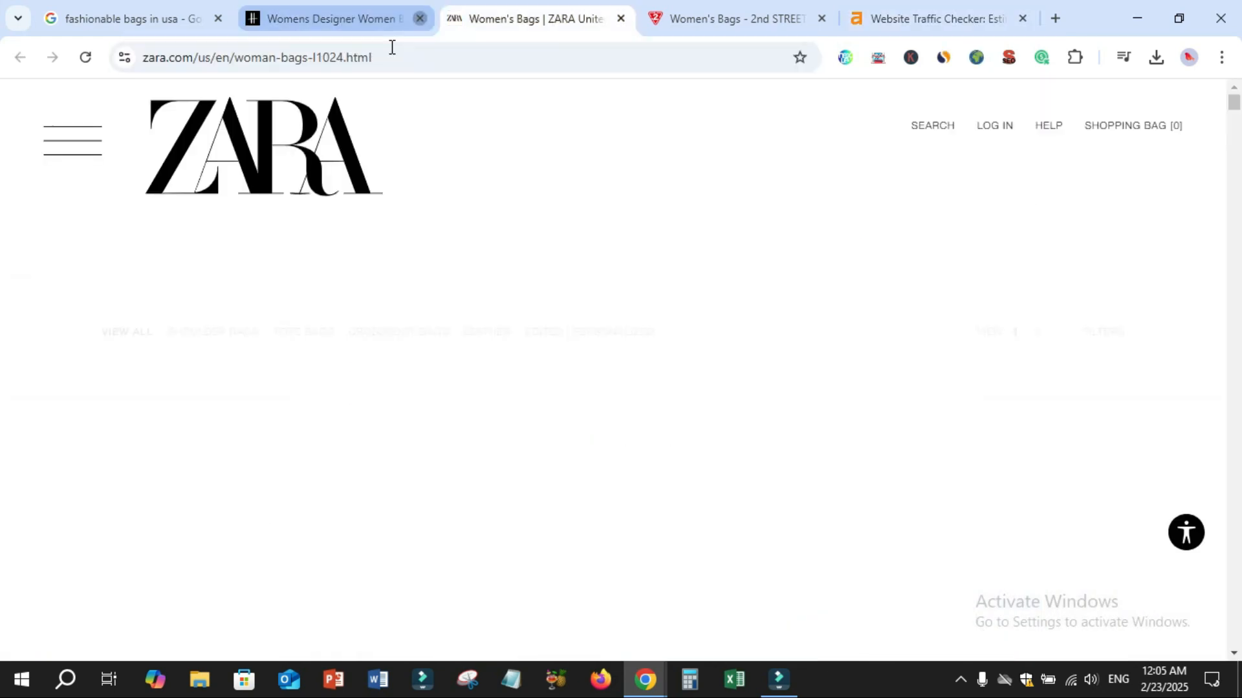
click(223, 58)
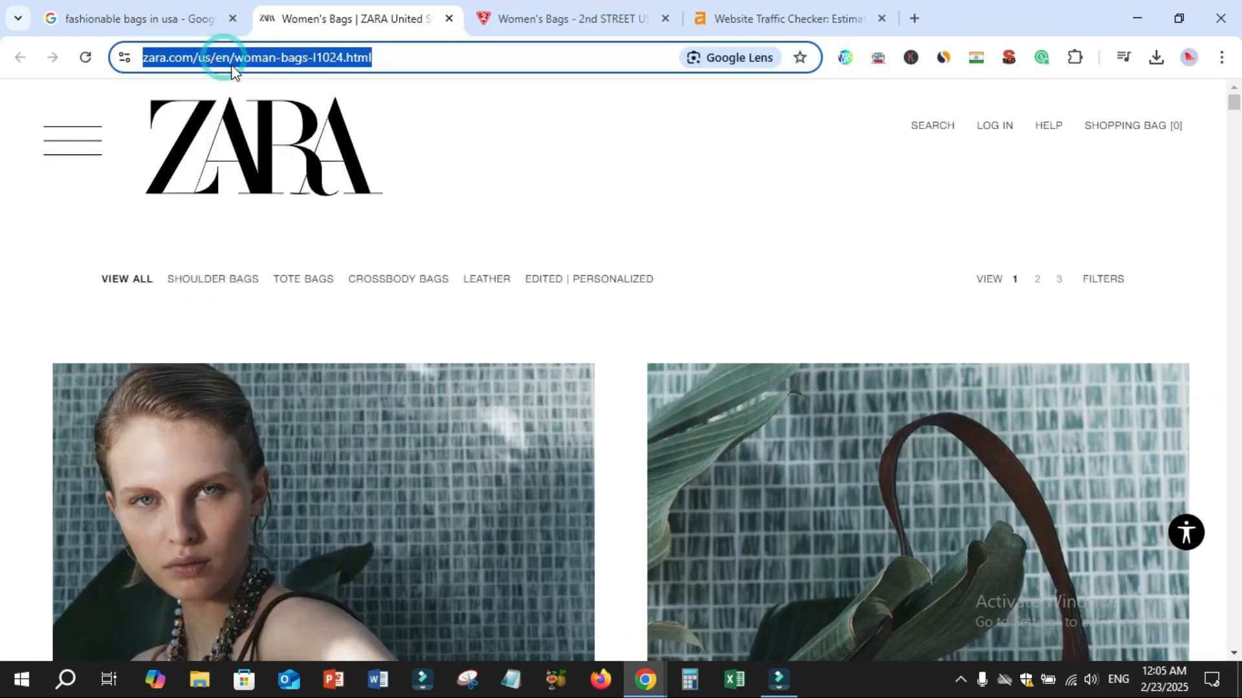
click(195, 57)
click(142, 57)
drag(147, 57, 263, 58)
right_click(264, 57)
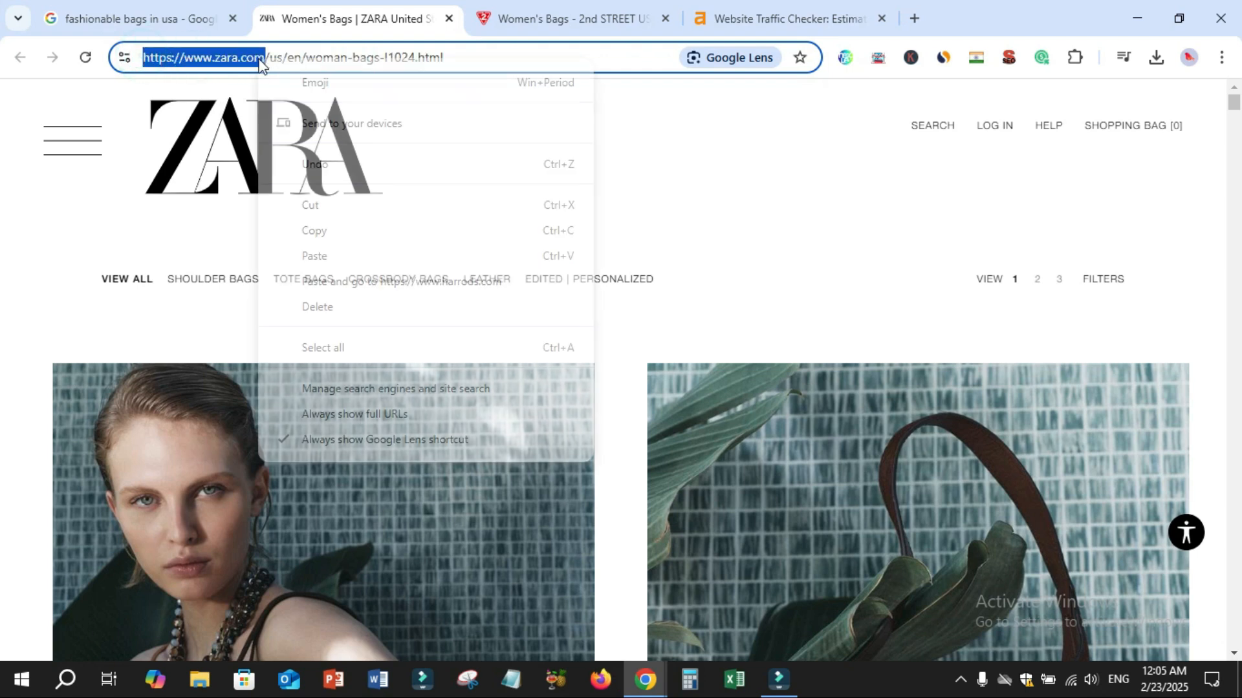
click(310, 205)
click(748, 19)
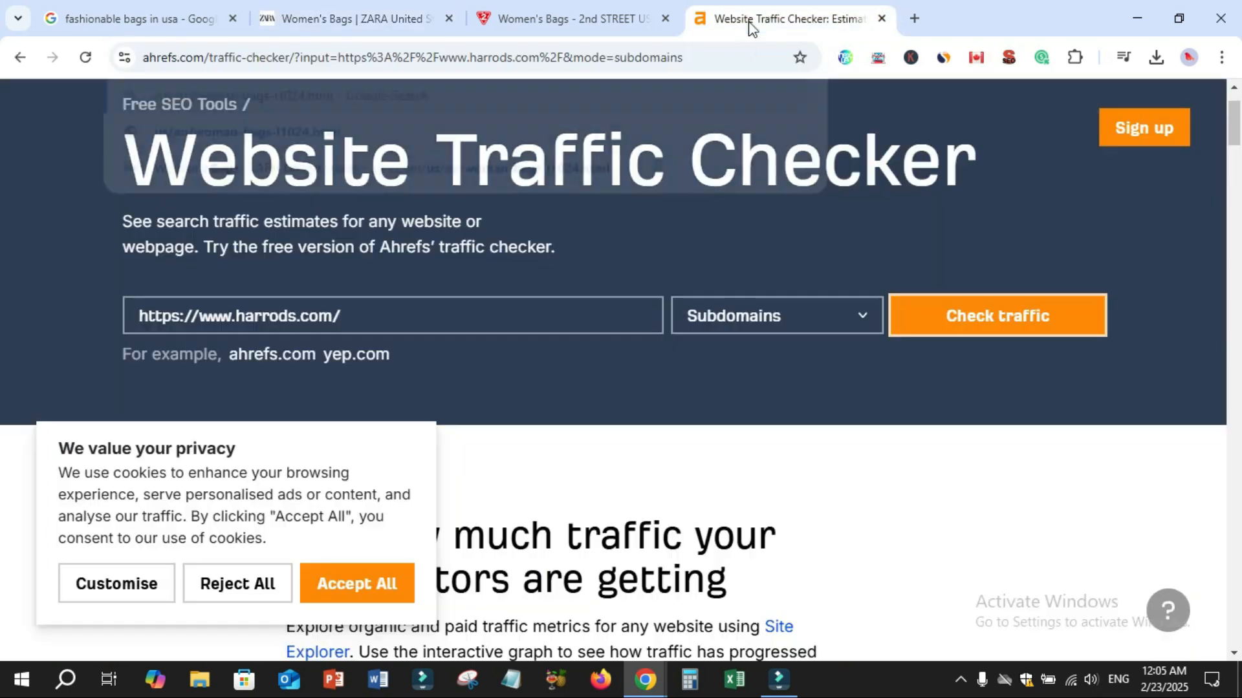
triple_click(289, 317)
right_click(289, 317)
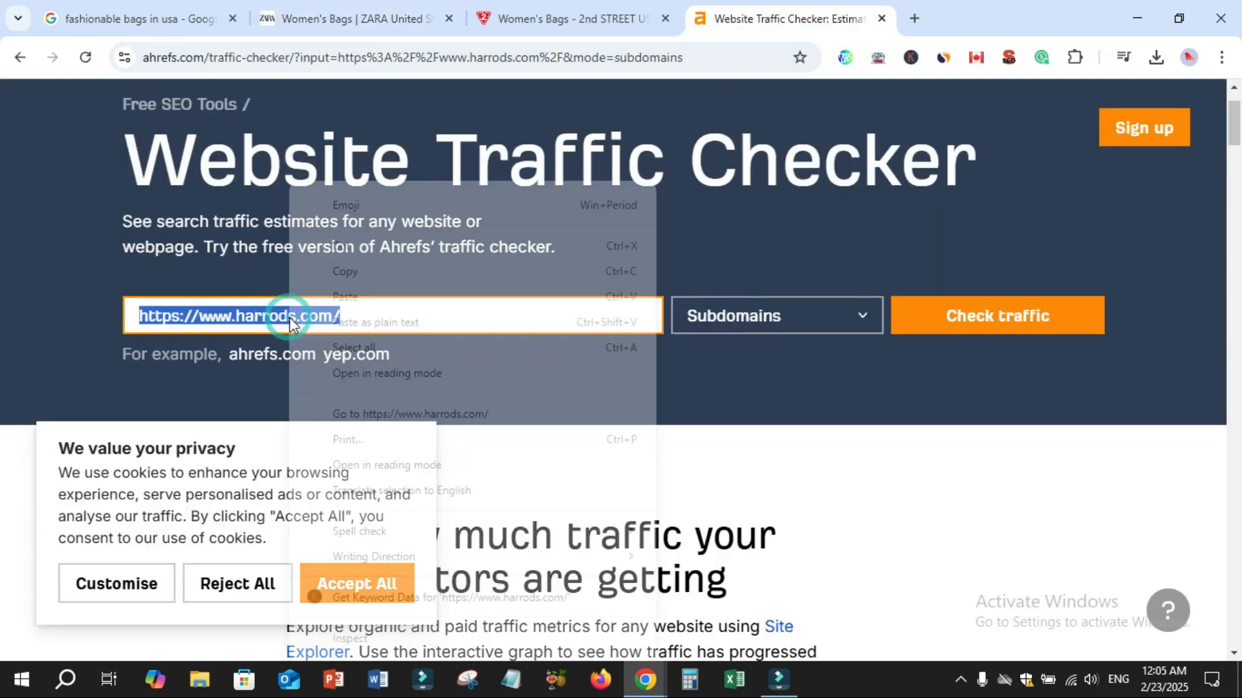
click(349, 297)
click(979, 324)
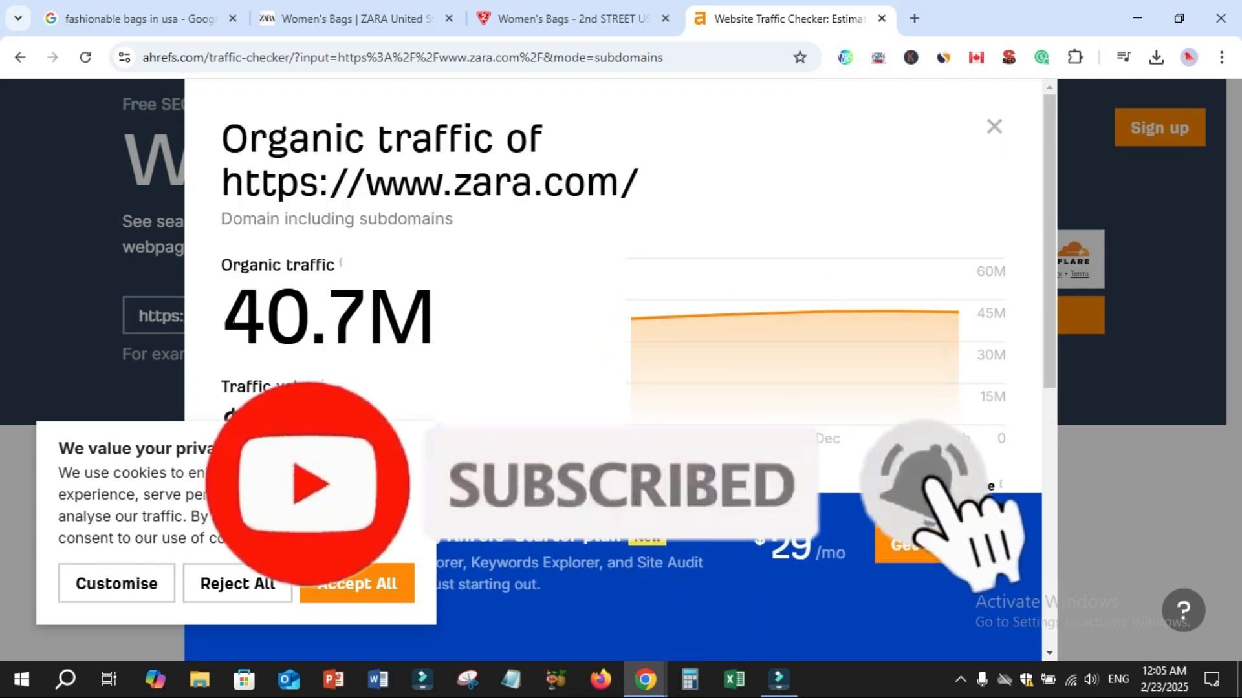
drag(227, 318, 452, 328)
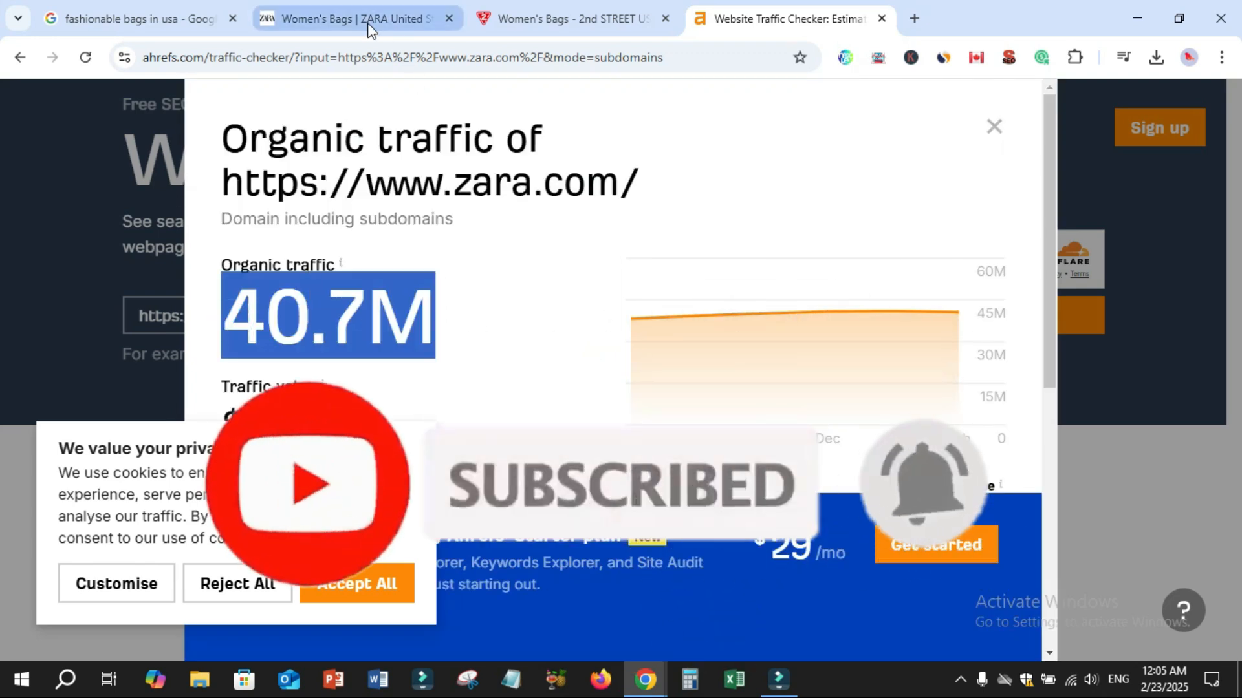
click(371, 315)
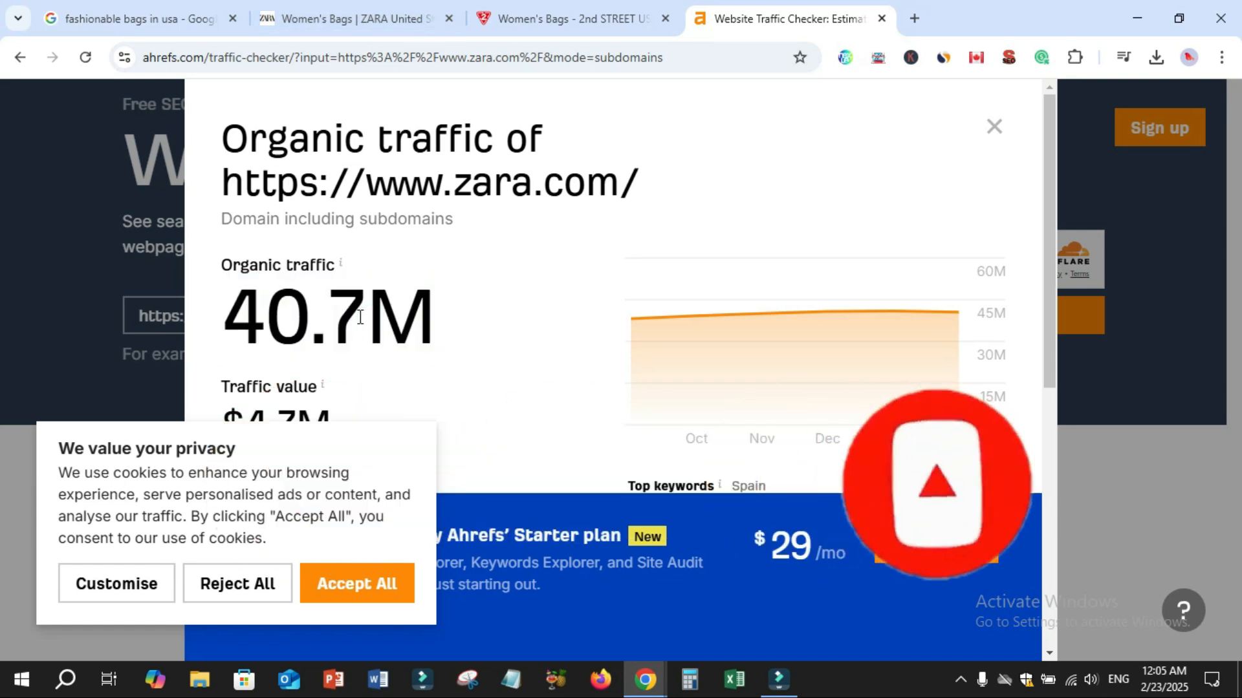
double_click(361, 317)
click(402, 7)
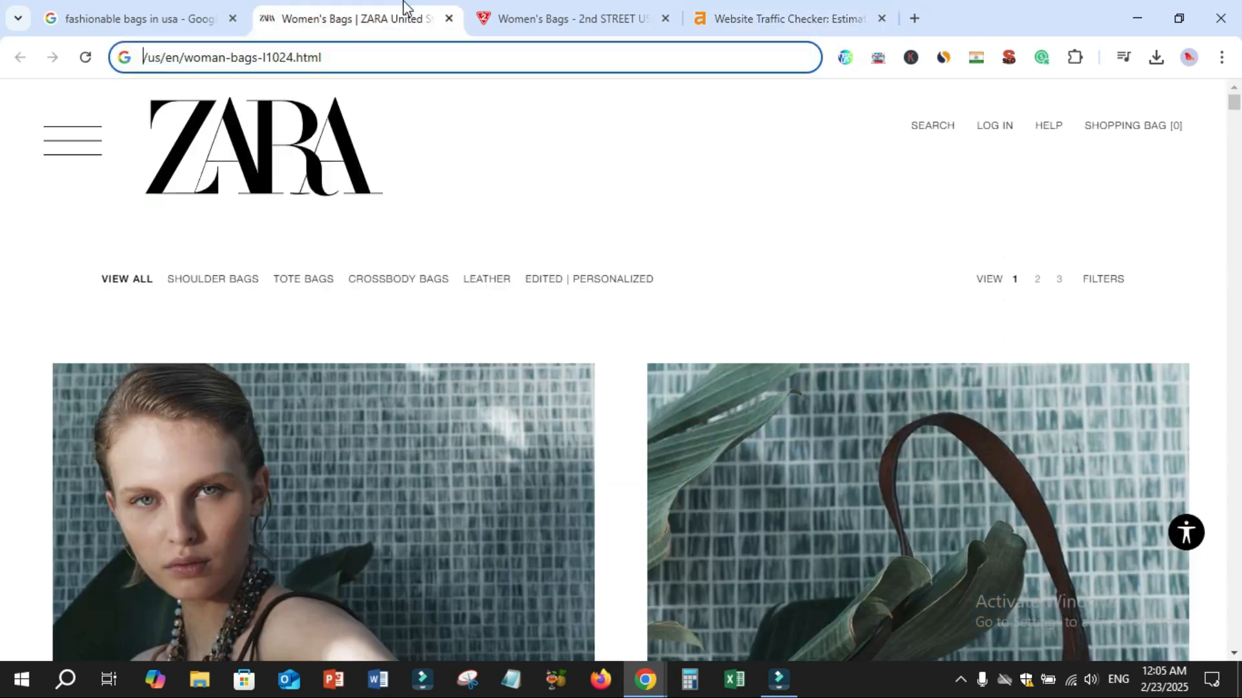
click(449, 18)
click(268, 58)
click(293, 130)
click(203, 65)
double_click(201, 58)
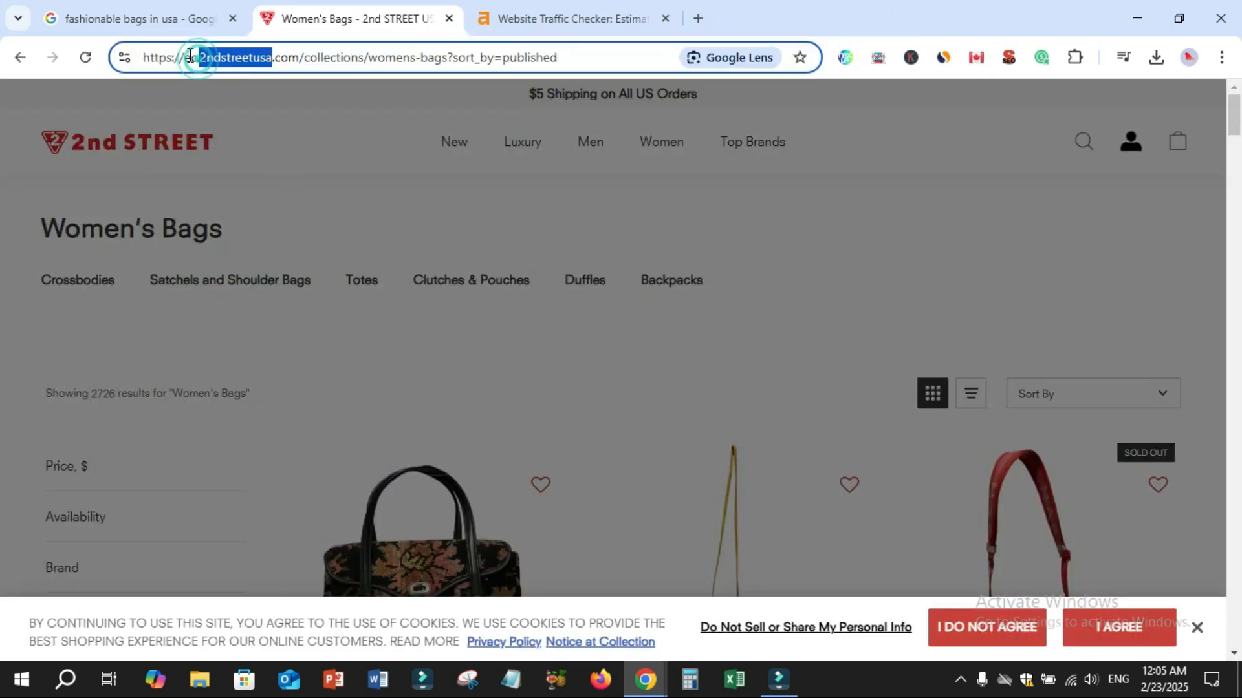
click(145, 58)
drag(143, 59, 302, 59)
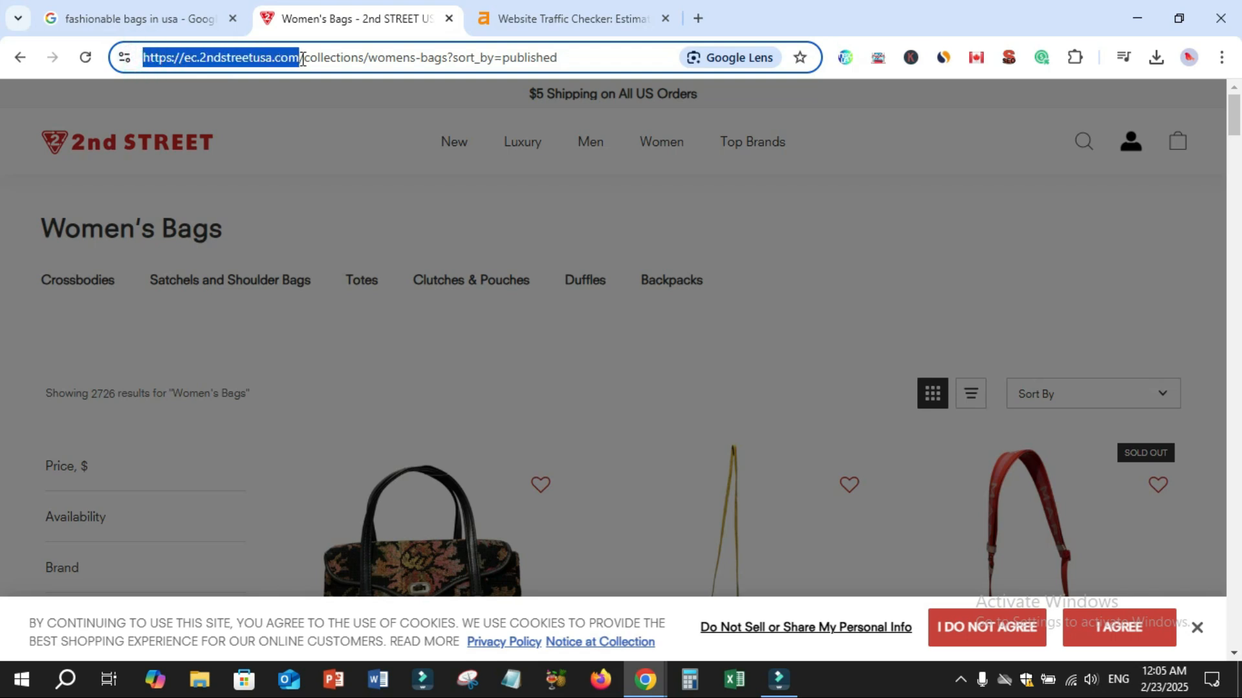
right_click(293, 65)
click(340, 205)
click(529, 23)
click(994, 127)
drag(306, 317, 402, 318)
triple_click(402, 317)
right_click(401, 316)
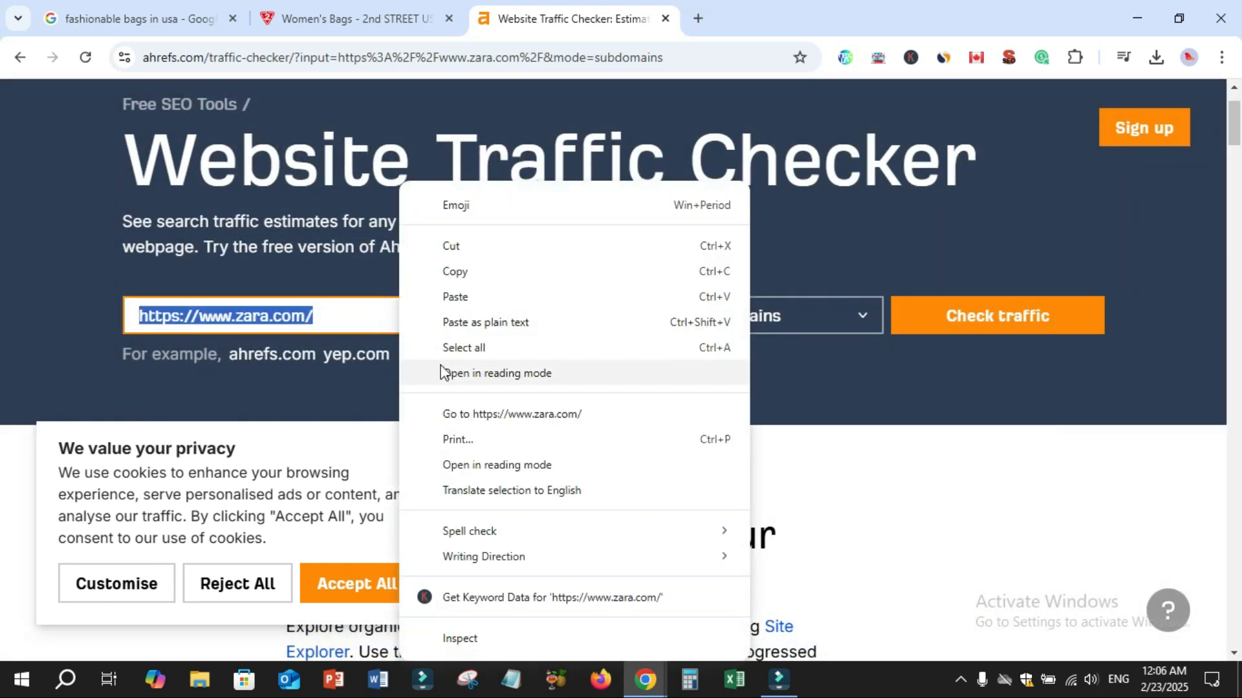
click(464, 297)
click(995, 316)
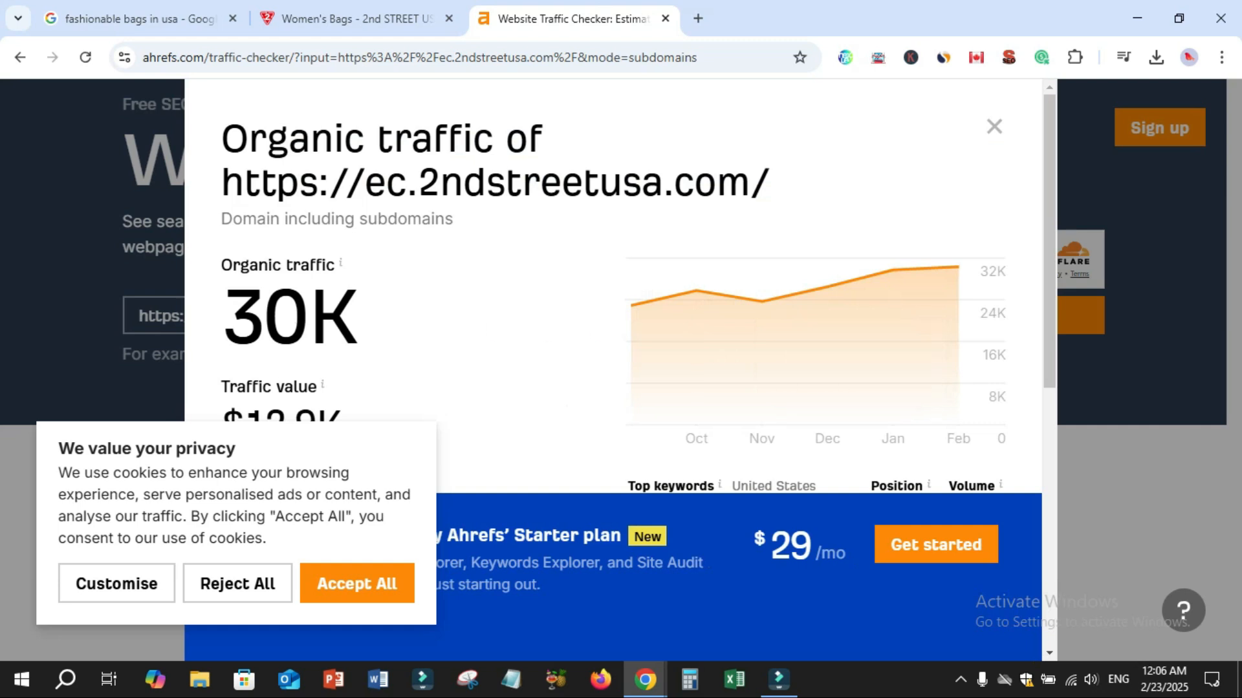
drag(230, 323, 370, 315)
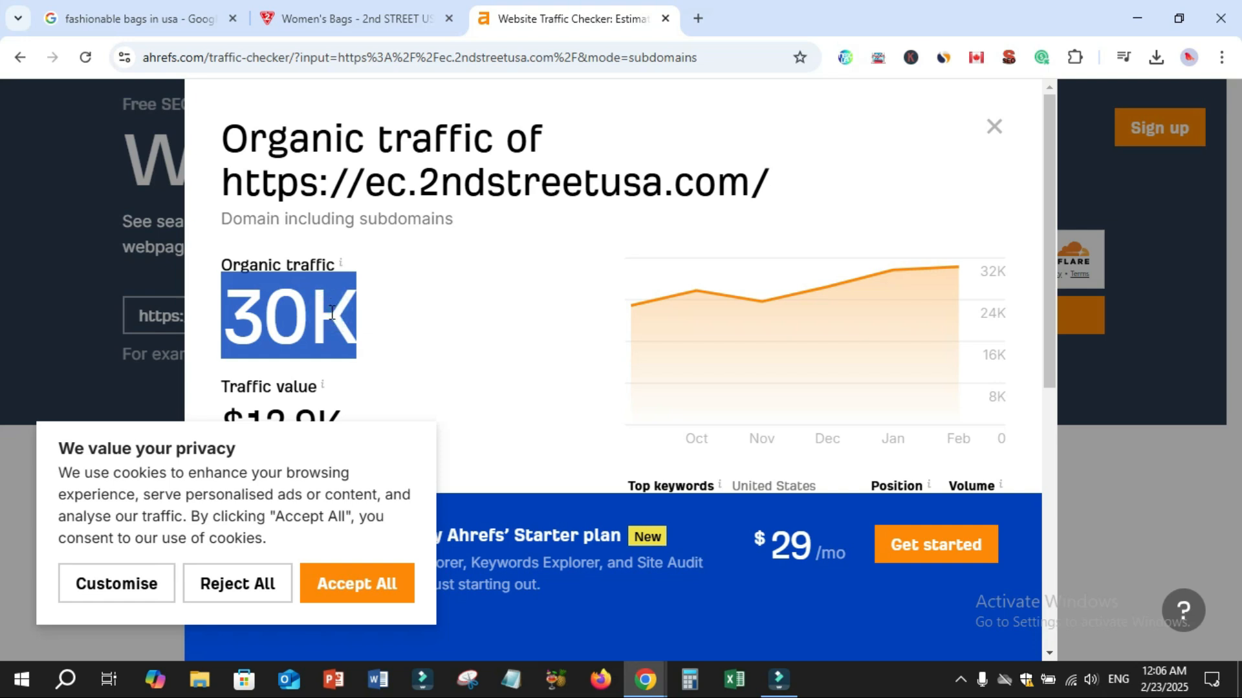
Step: Open Versace's "Women's Designer Bags" page from the Google results for "fashionable bags in usa"
click(195, 18)
scroll(344, 285, down, 10)
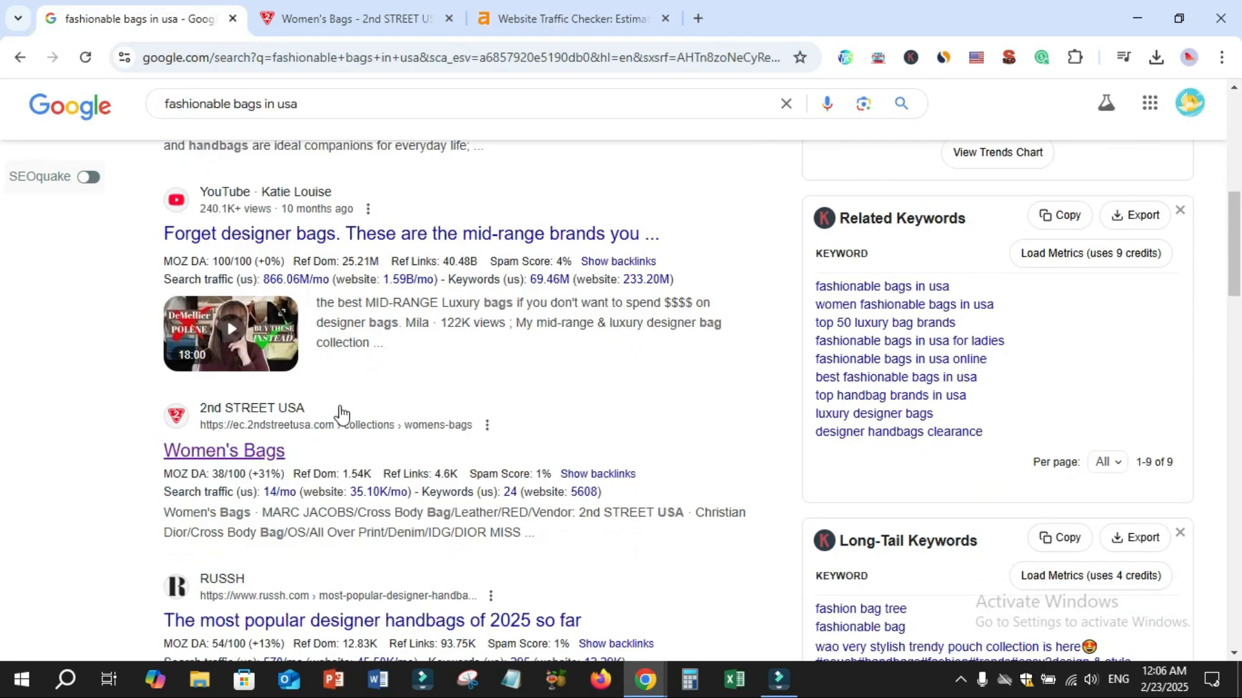
scroll(341, 414, down, 7)
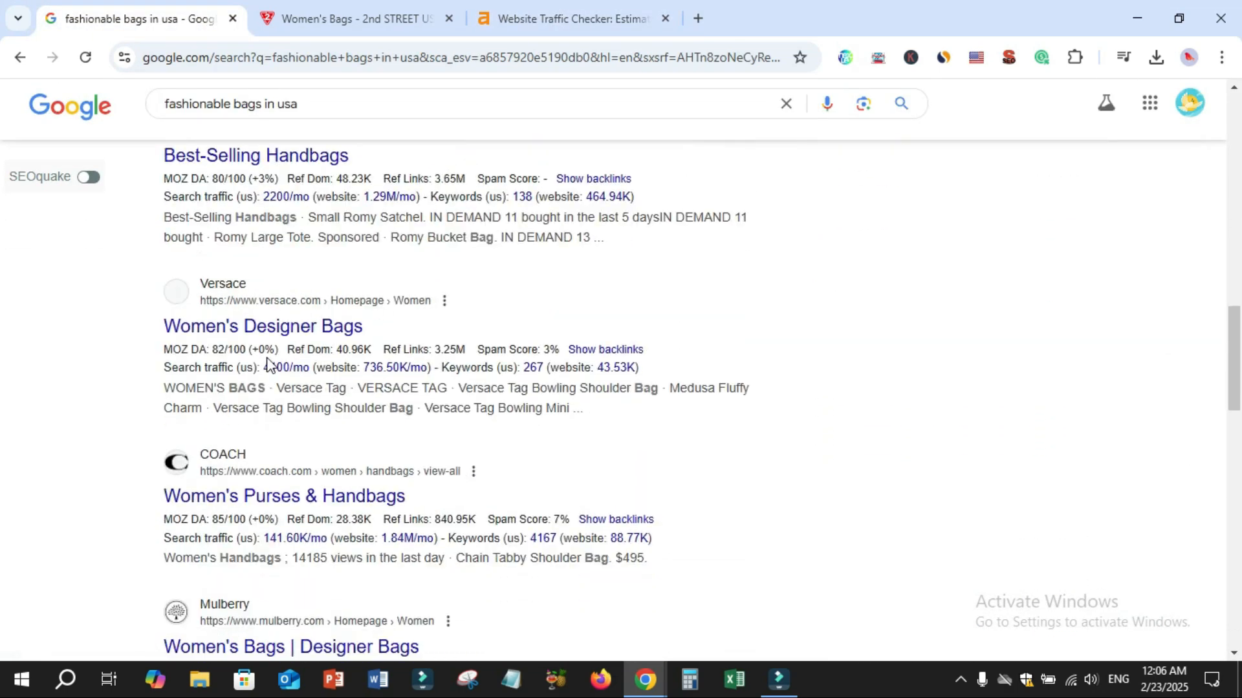
click(271, 330)
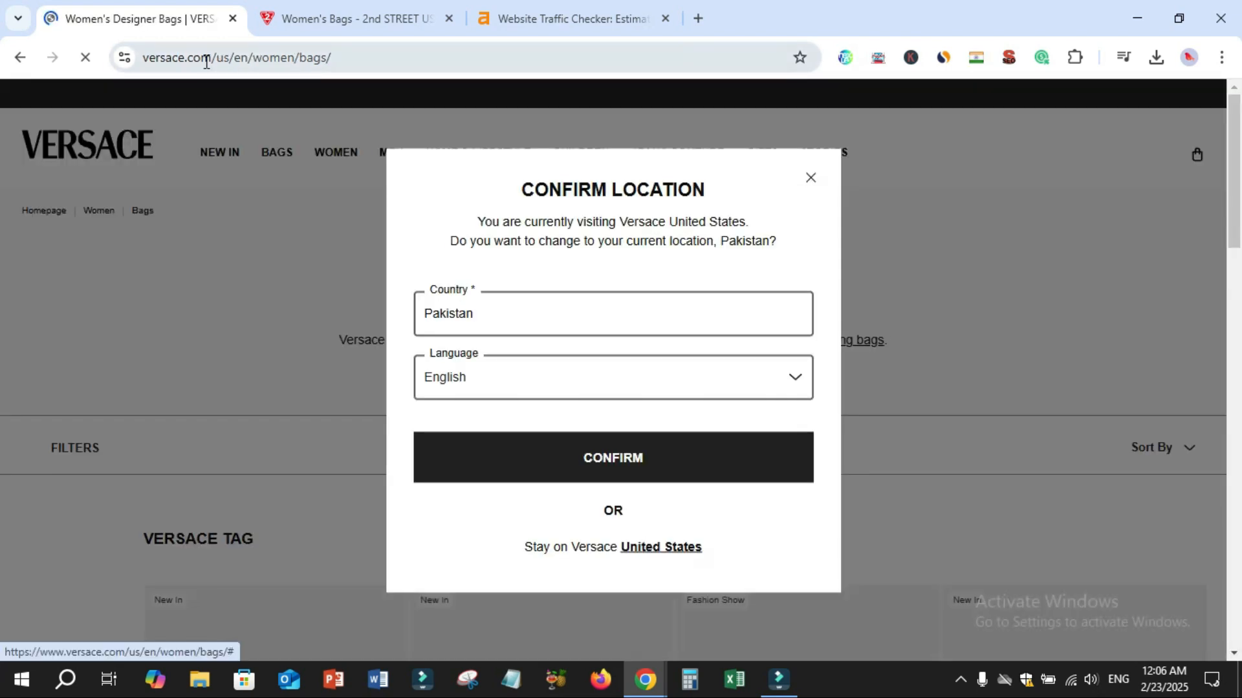
click(193, 62)
click(192, 60)
drag(143, 56, 271, 63)
right_click(270, 63)
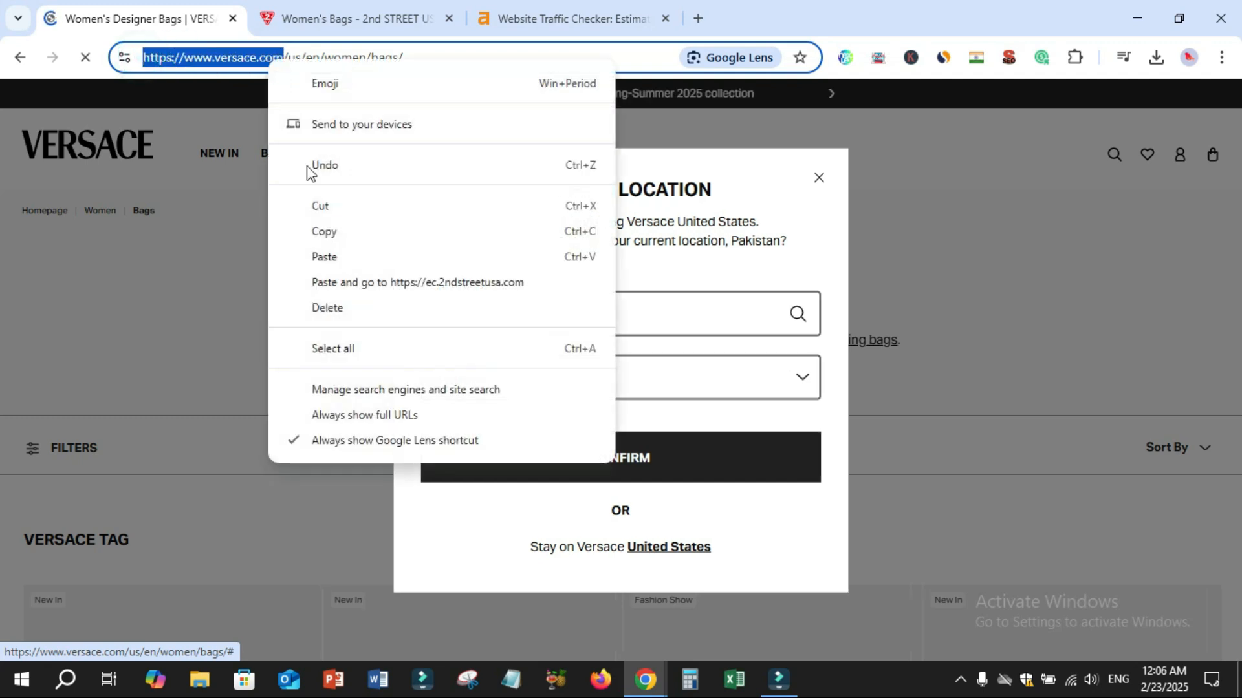
click(321, 202)
click(554, 19)
click(994, 126)
click(415, 309)
right_click(414, 308)
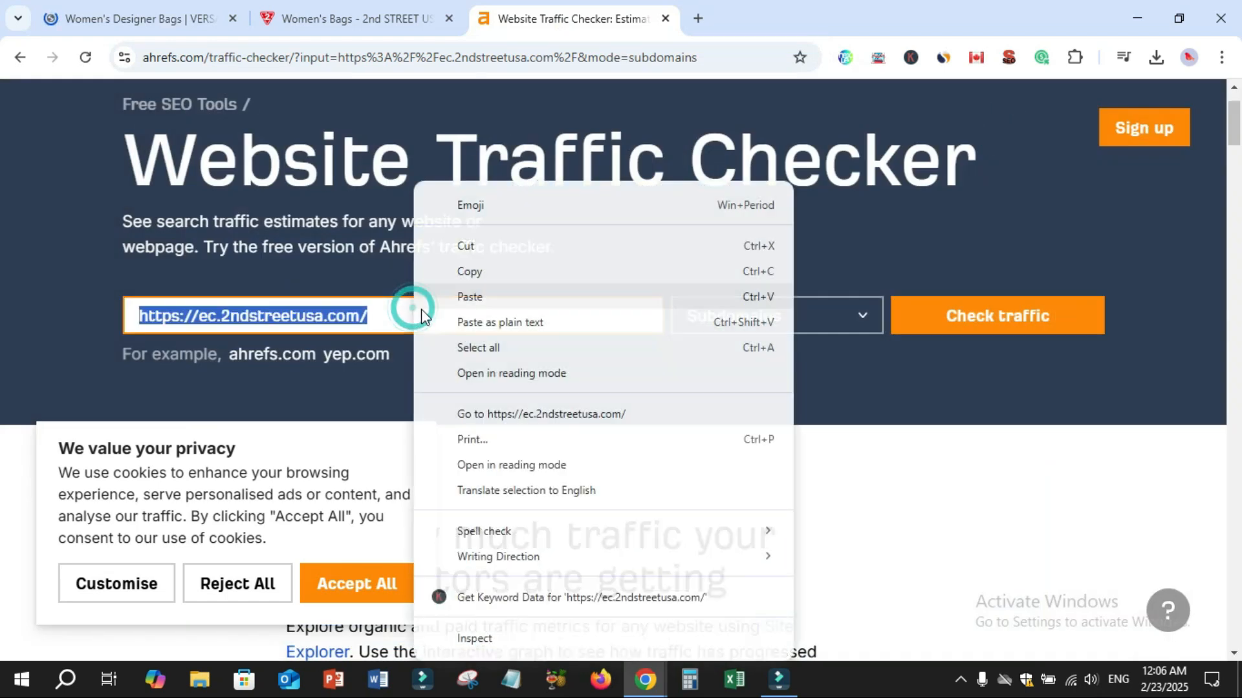
click(470, 297)
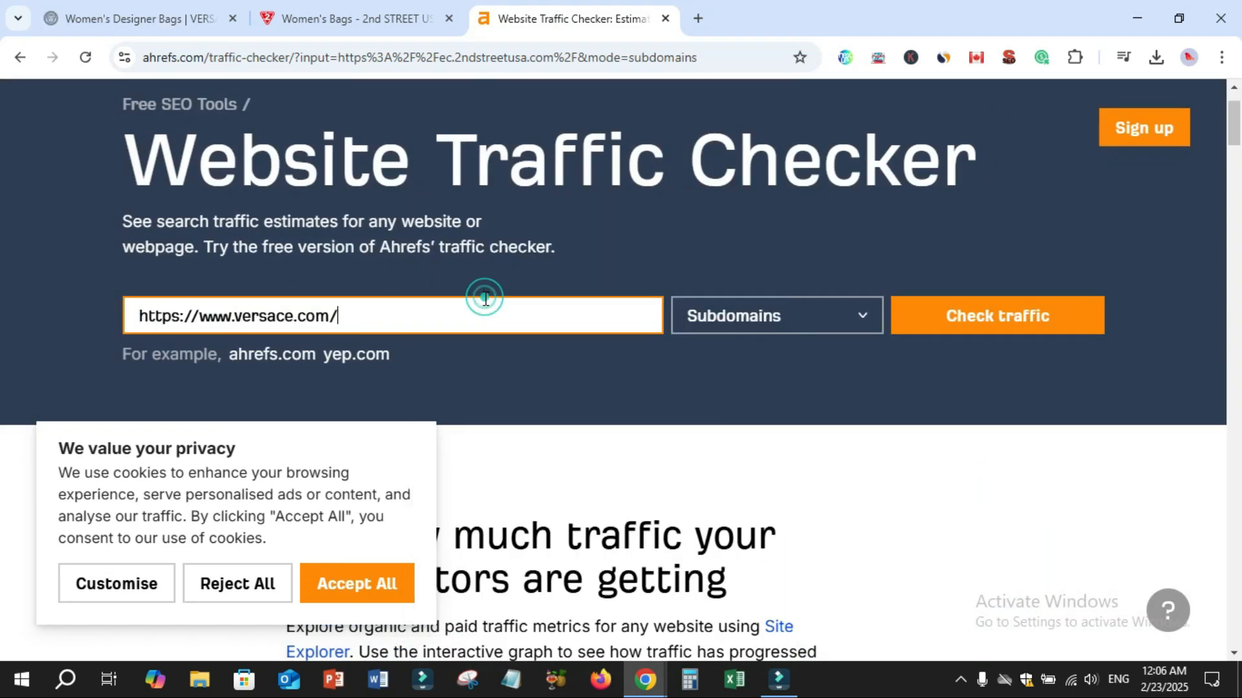
click(944, 314)
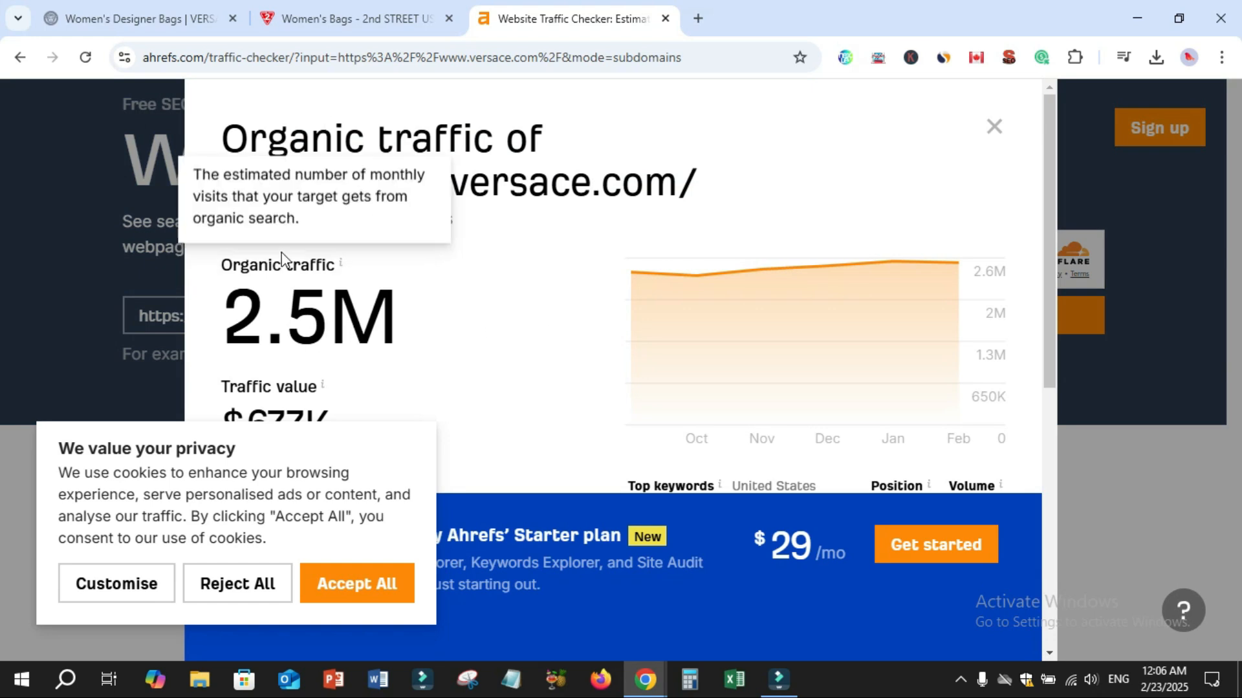
click(131, 16)
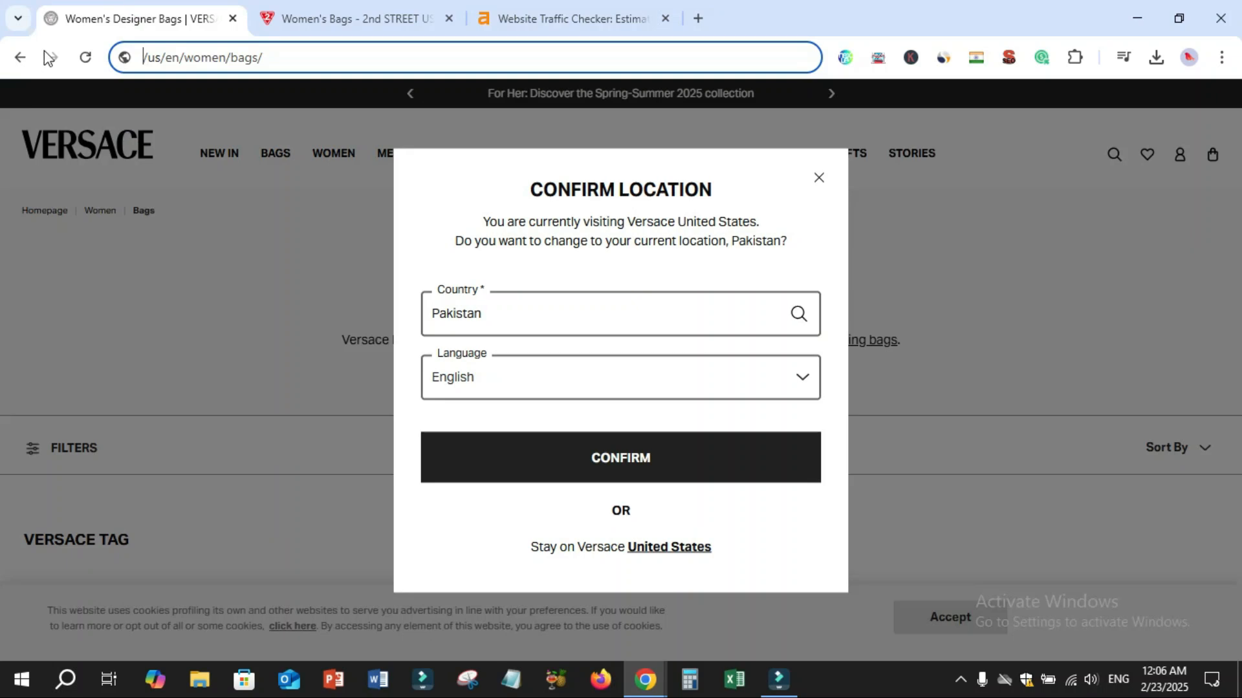
click(20, 57)
Step: Accept the cookie notice on the 2nd STREET page and open the site's home page
click(291, 18)
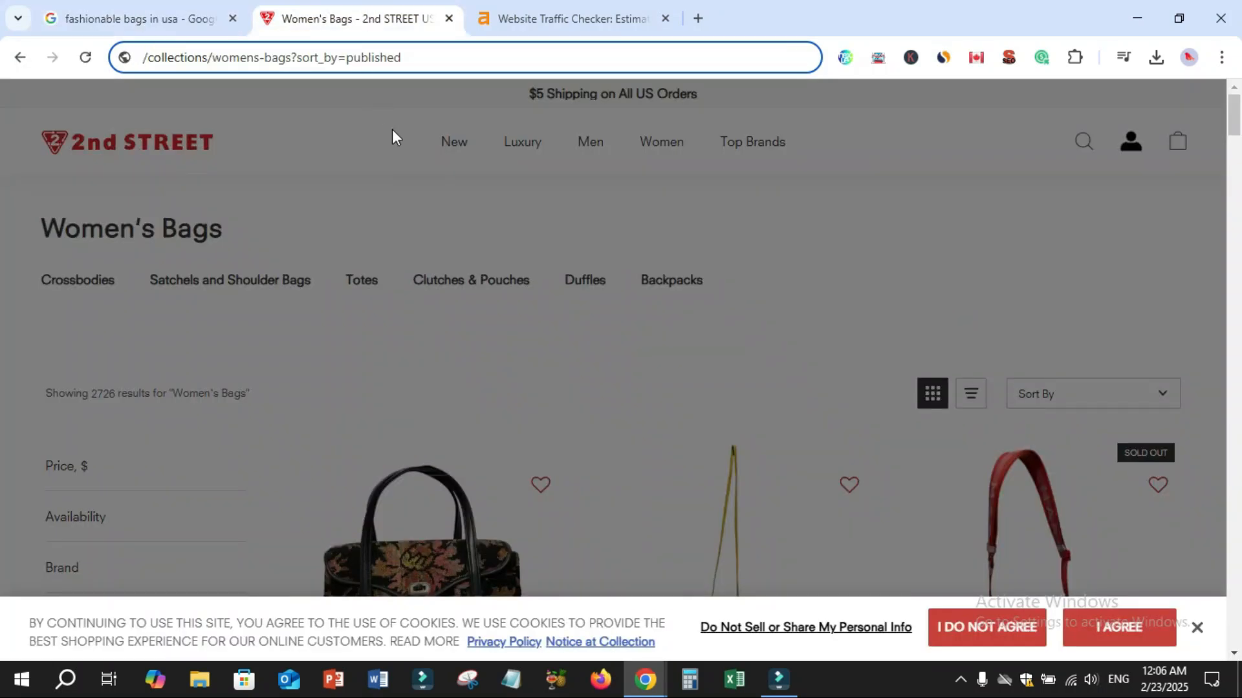
click(186, 150)
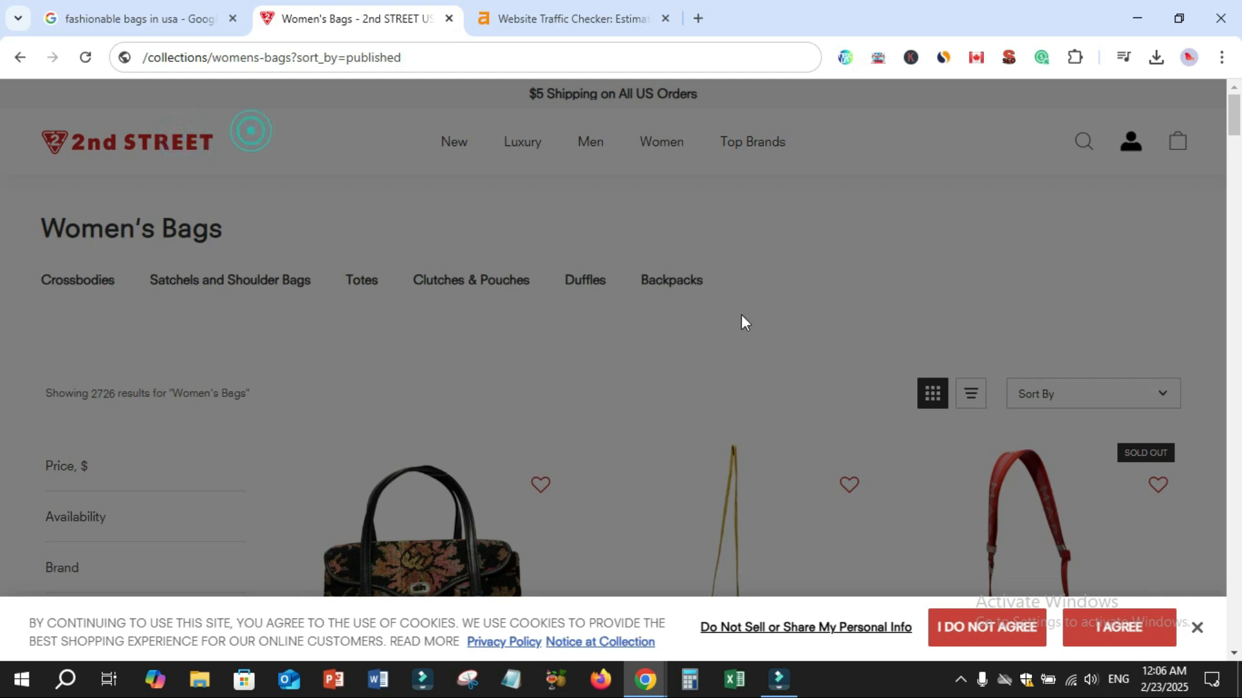
click(1084, 639)
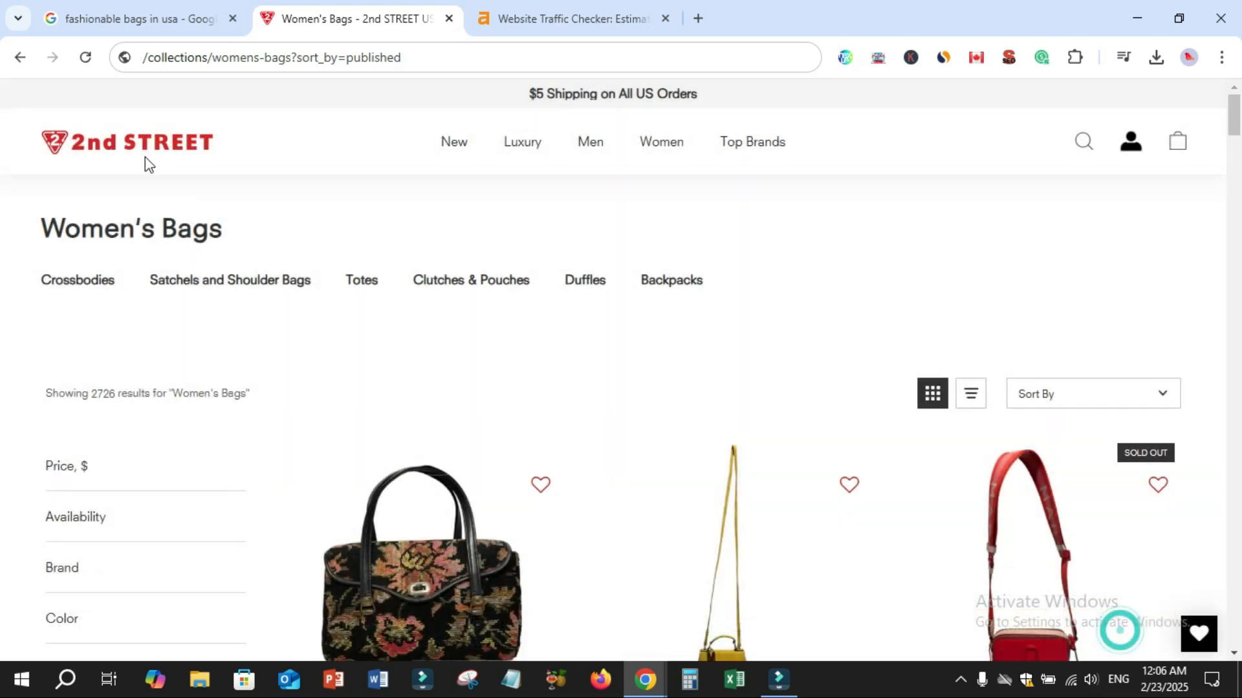
click(140, 151)
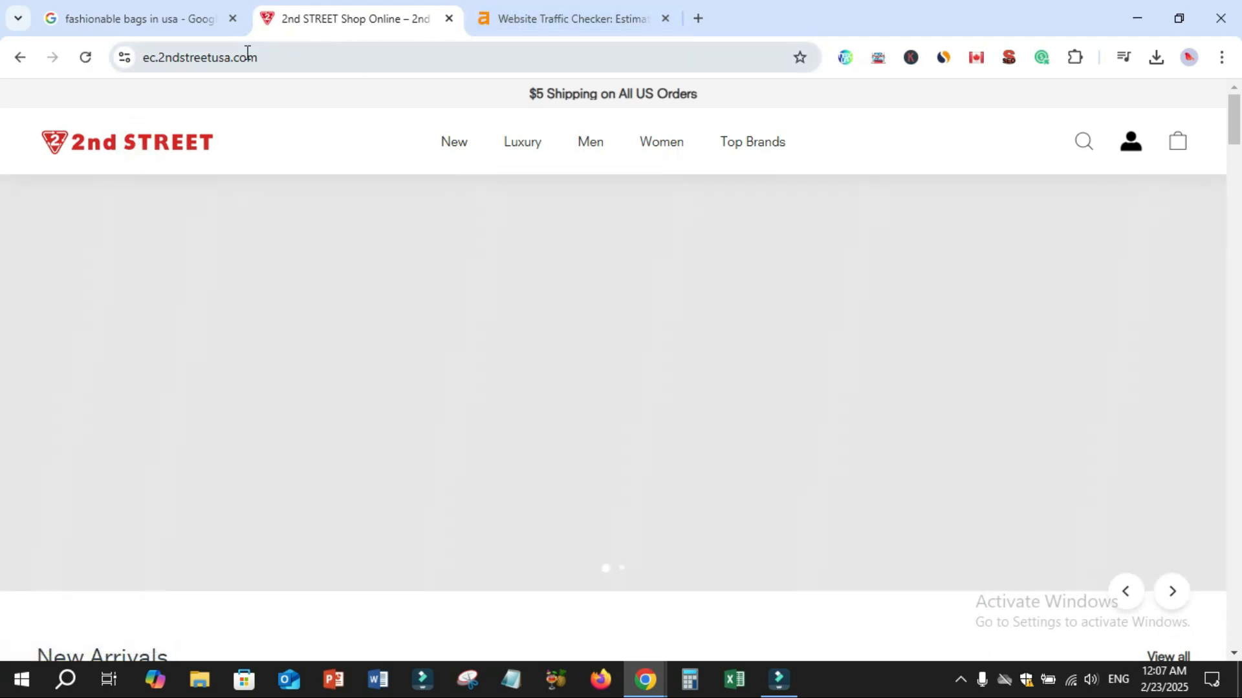
Step: Cut the full ec.2ndstreetusa.com address of the 2nd STREET home page
click(239, 58)
right_click(239, 58)
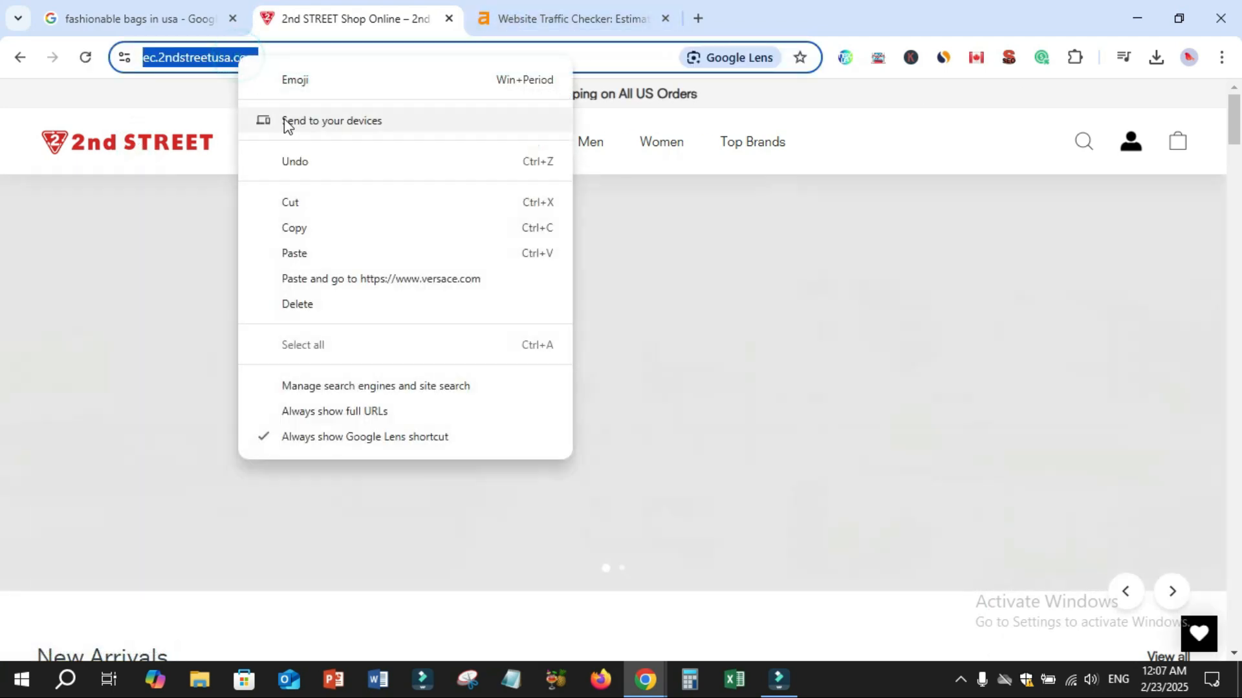
click(306, 208)
click(564, 22)
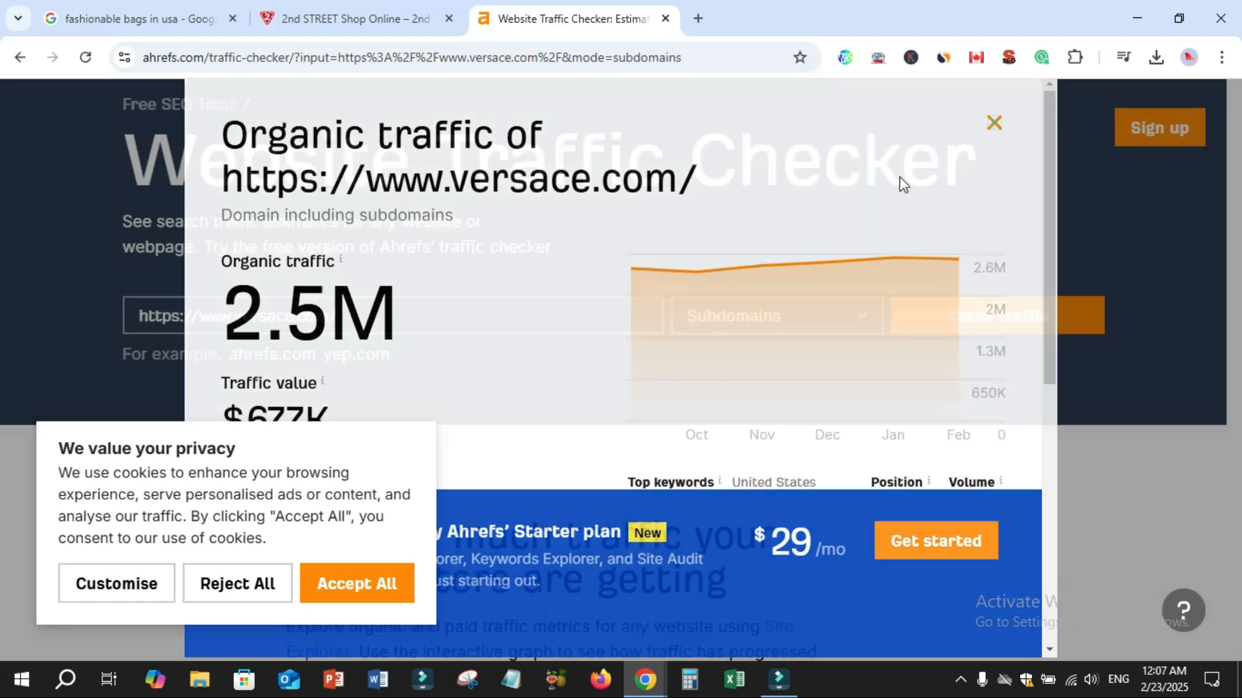
click(994, 122)
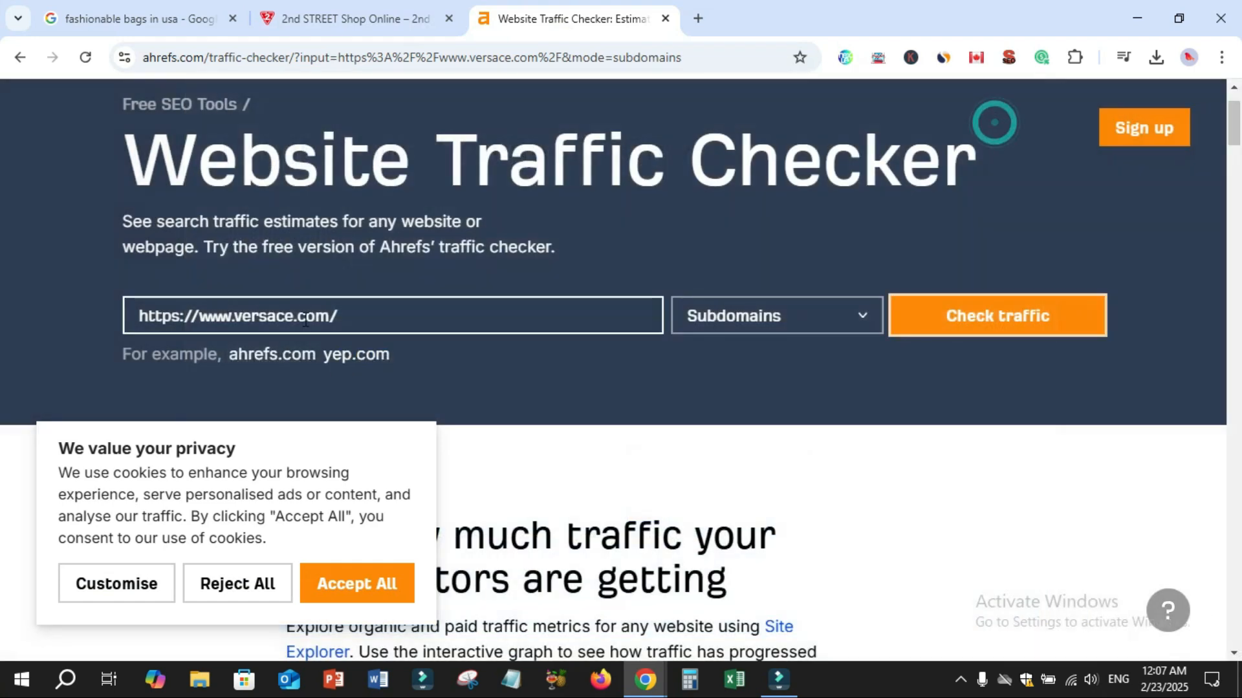
triple_click(304, 313)
key(ctrl+v)
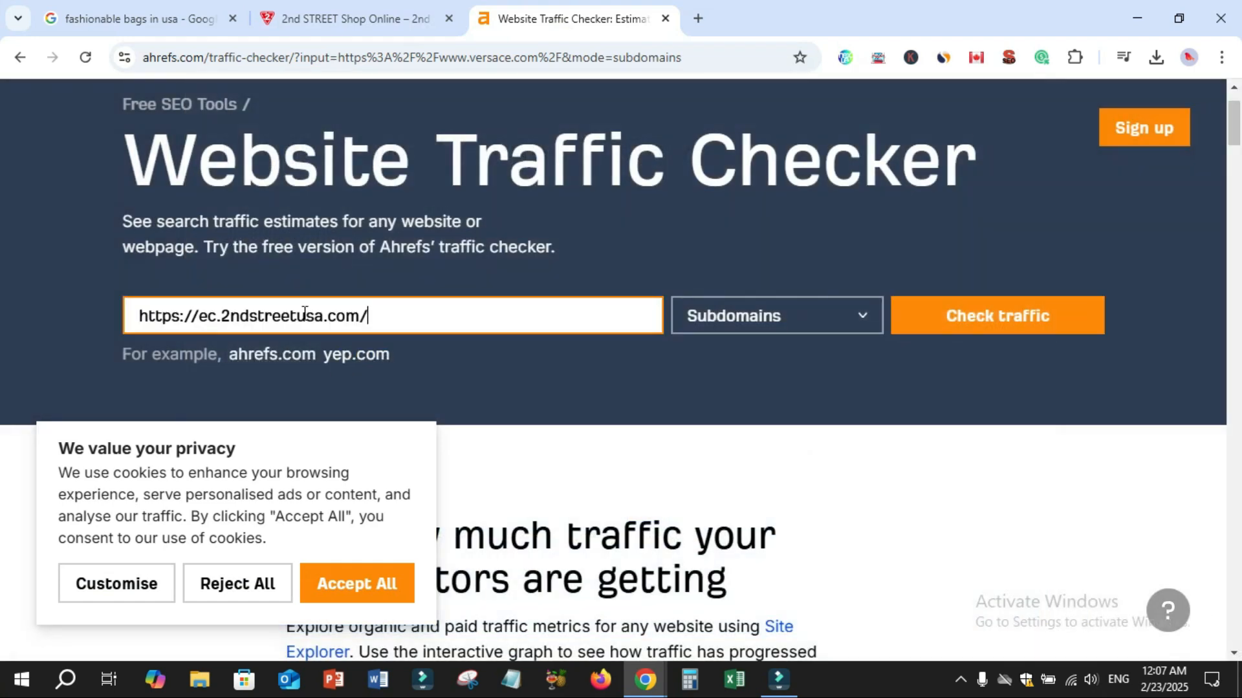
click(999, 316)
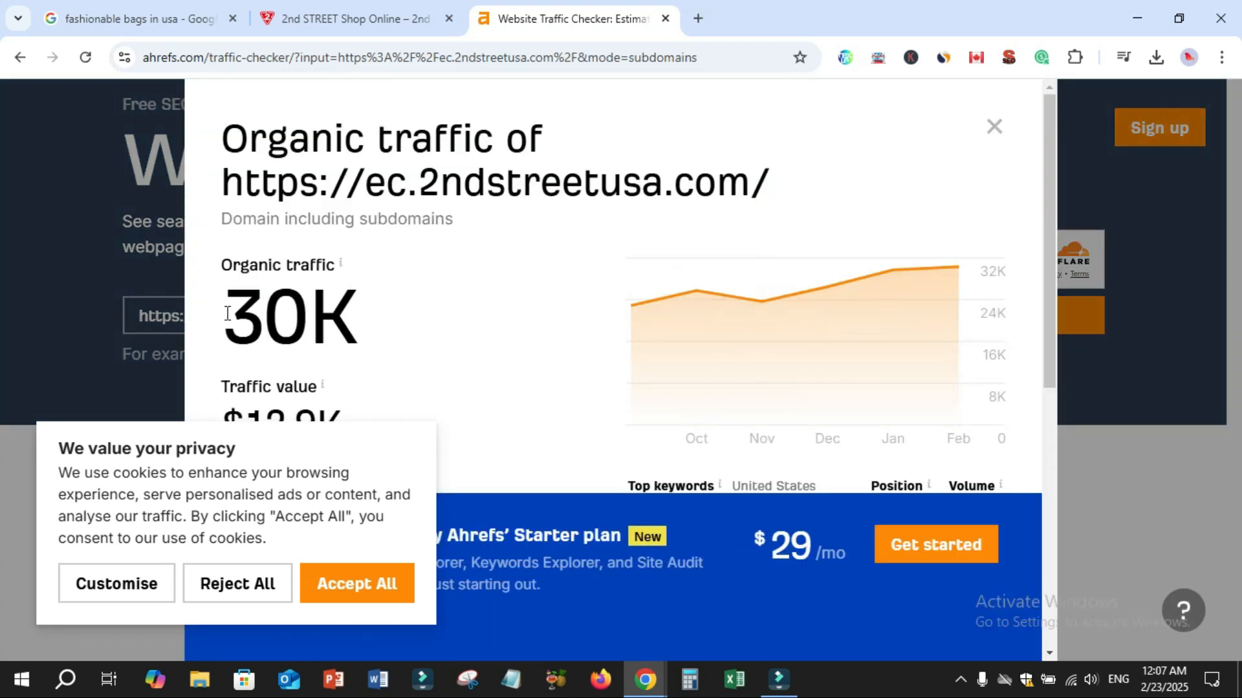
double_click(227, 313)
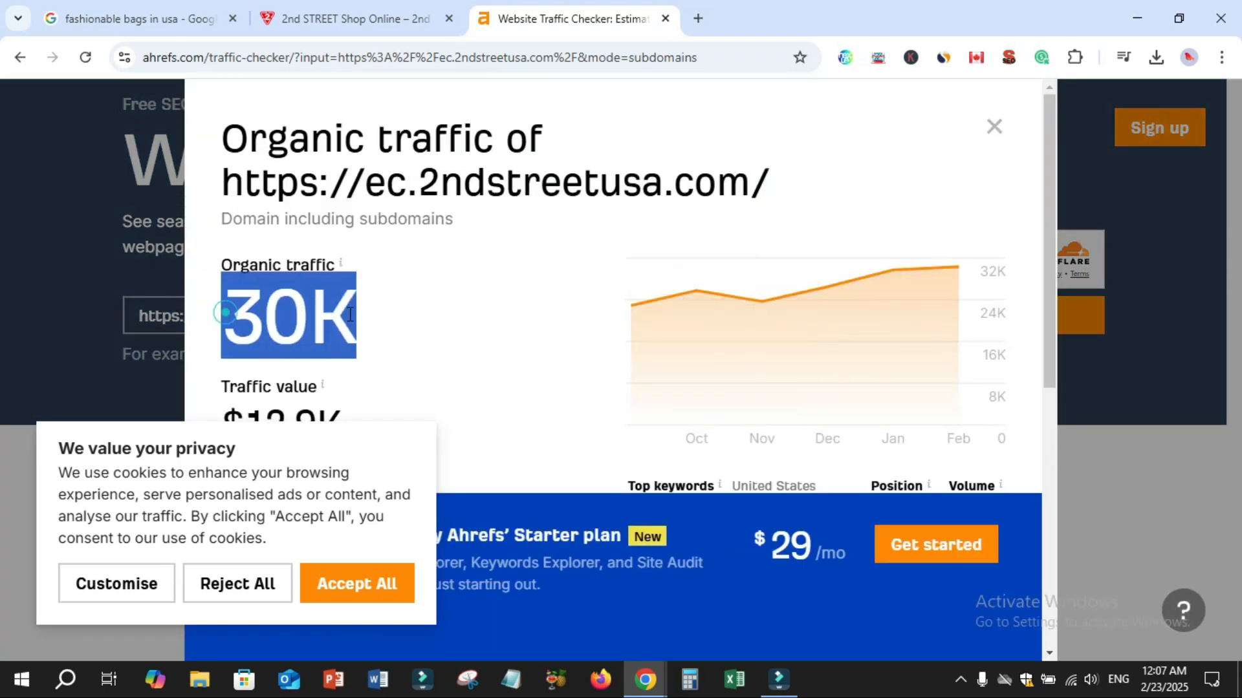
Step: Return to the 2nd STREET home page and cut its address again for use in an audit tool
click(349, 20)
right_click(216, 63)
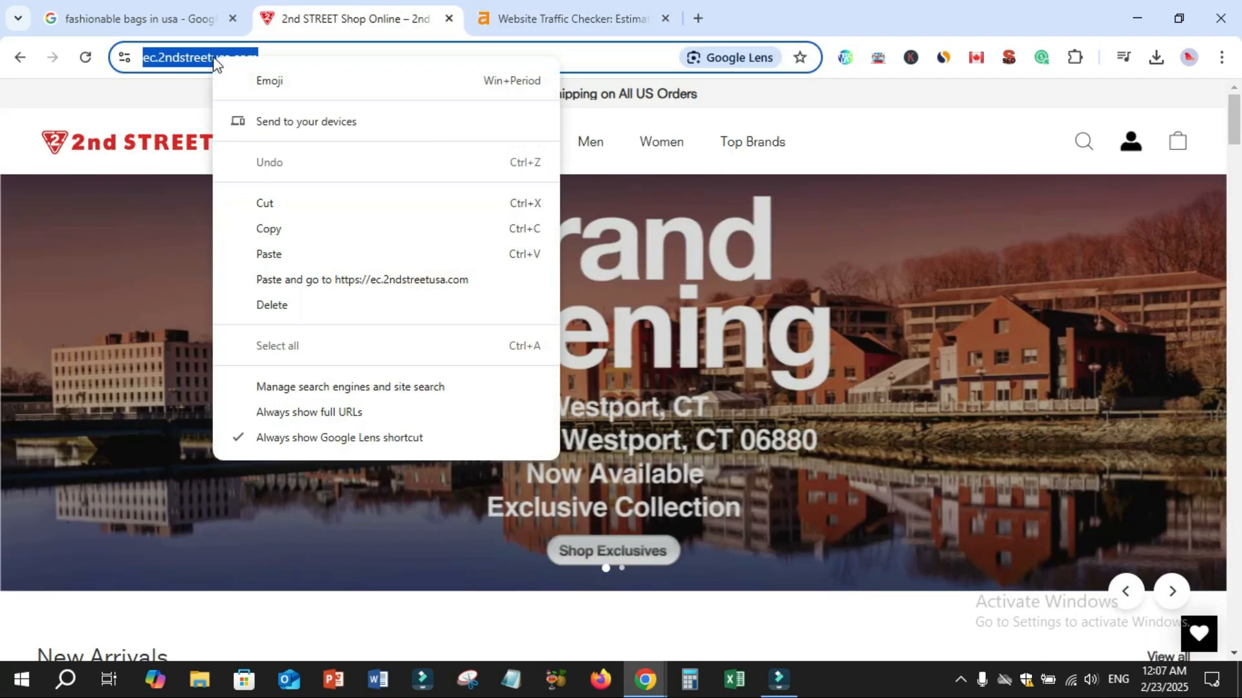
click(278, 203)
Step: Replace the bag search on Google with a search for "free audit of website"
click(153, 13)
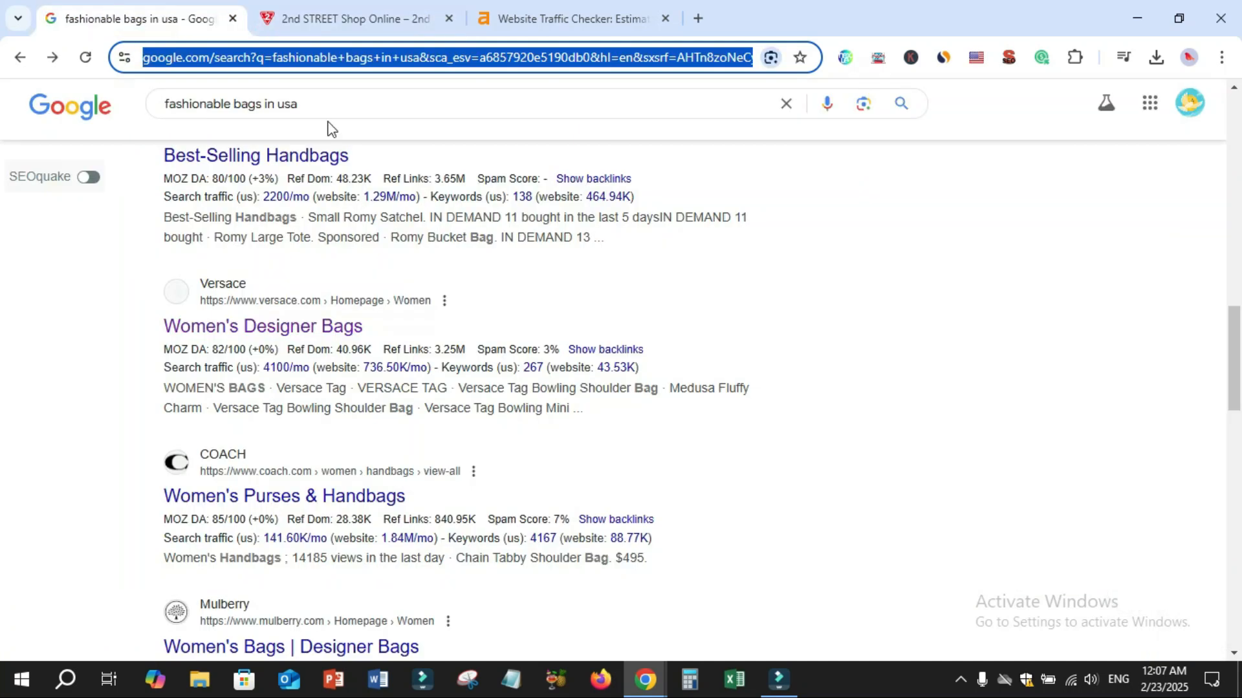
triple_click(293, 104)
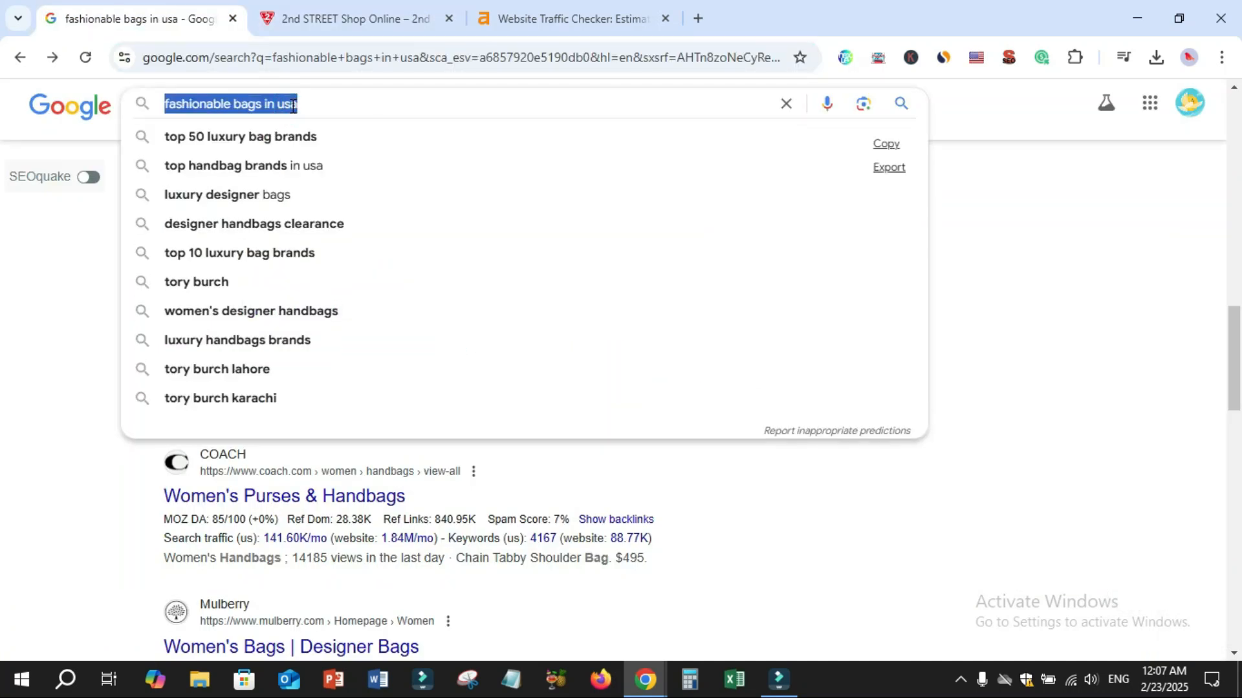
text(Free)
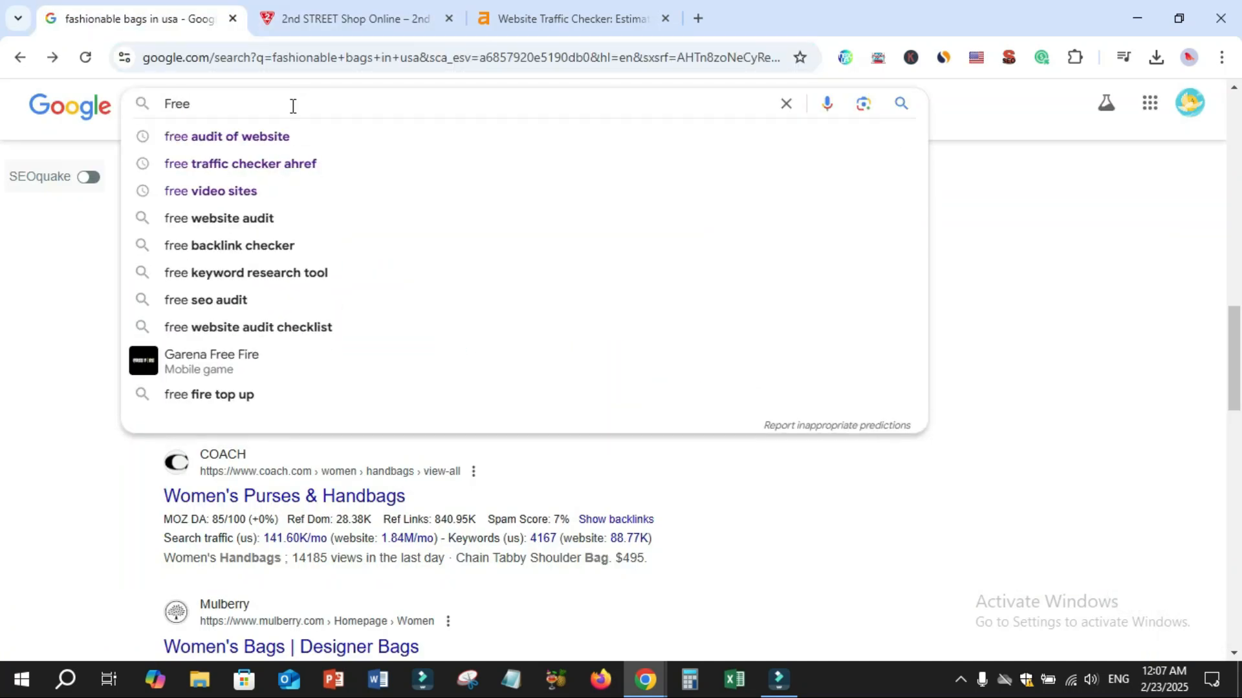
click(313, 143)
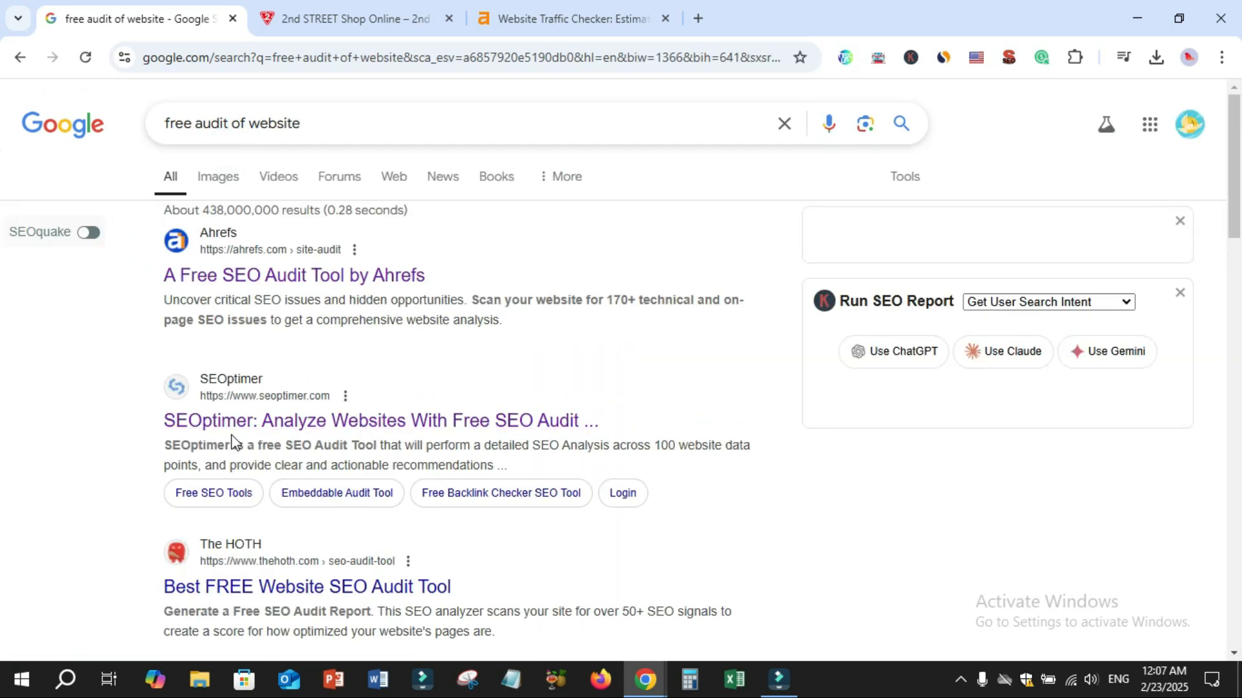
click(289, 463)
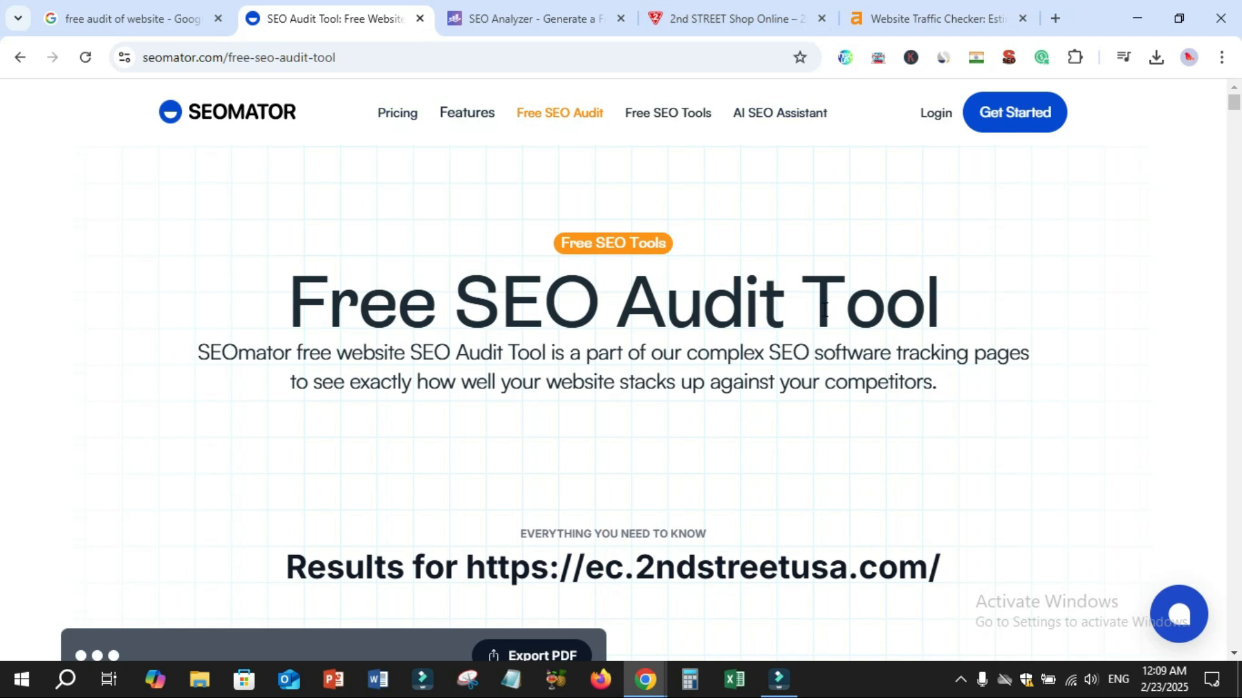
scroll(824, 310, down, 6)
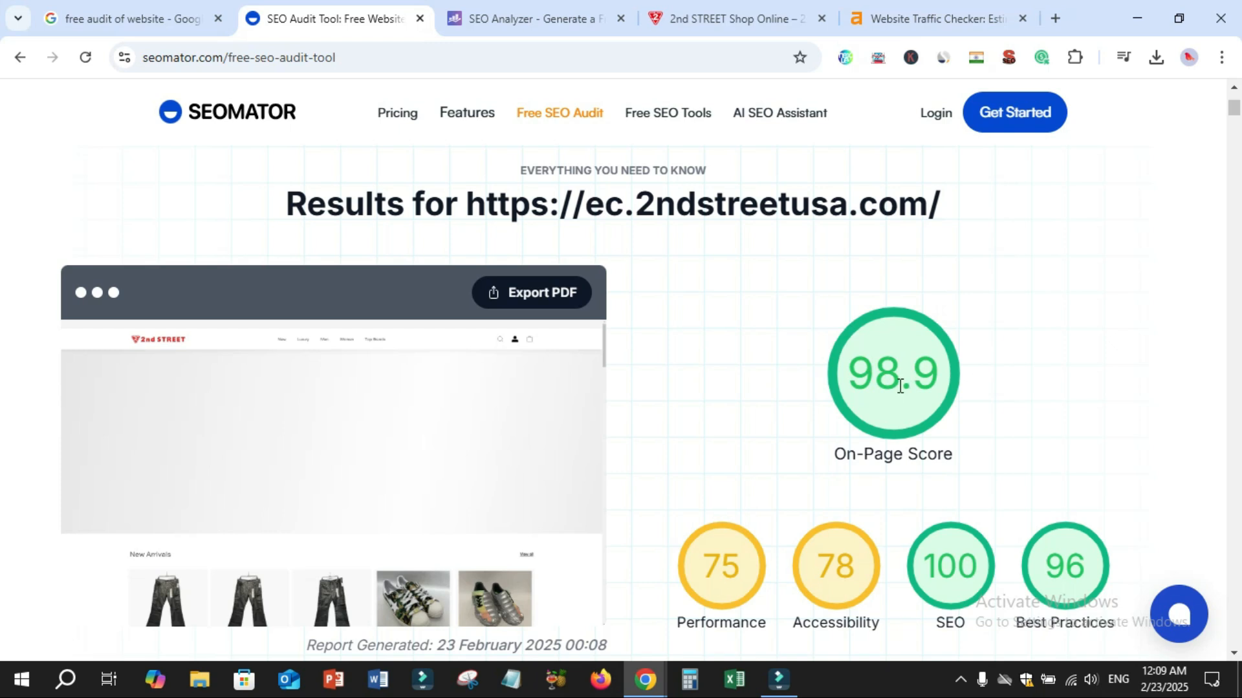
scroll(900, 386, down, 2)
scroll(890, 390, down, 1)
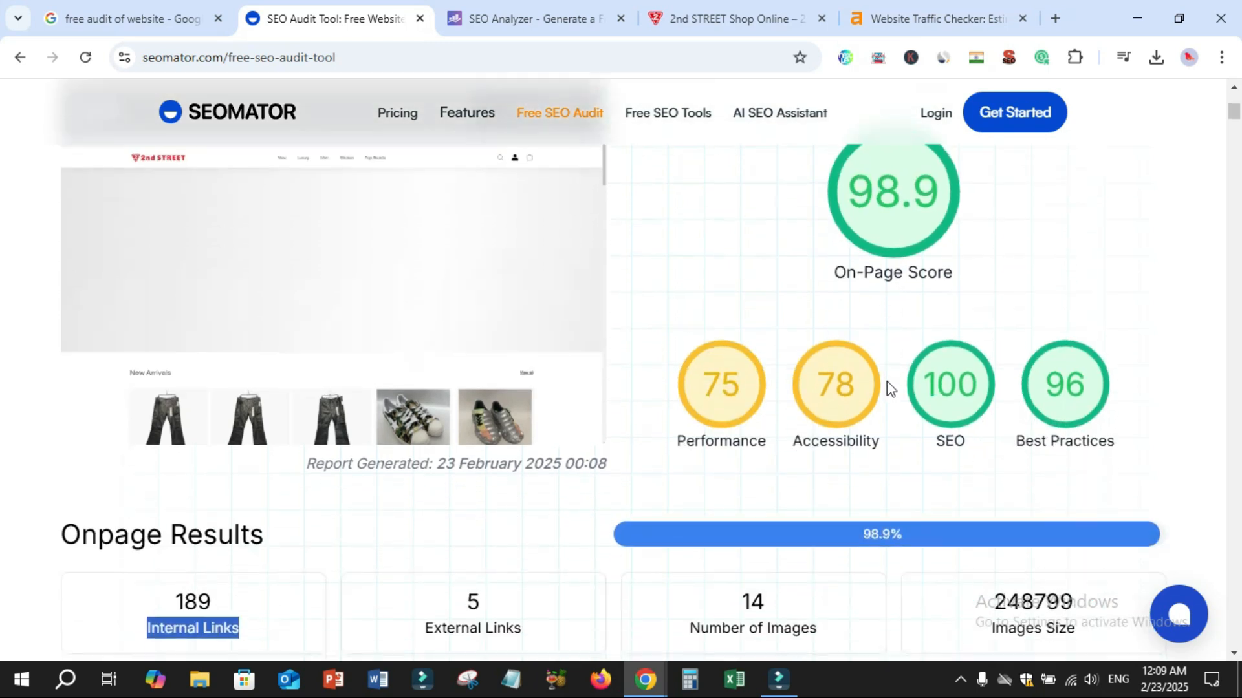
scroll(887, 319, up, 1)
drag(838, 362, 961, 377)
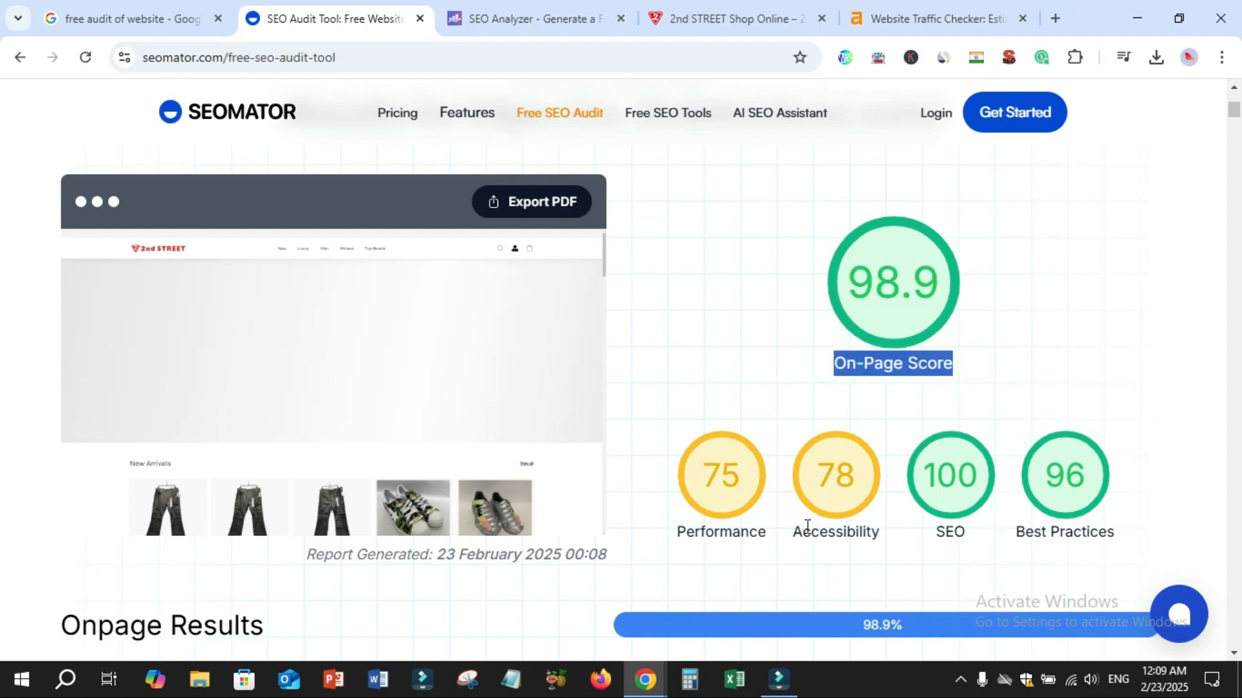
Step: Examine the Onpage Results section of the SEOmator audit, highlighting the Internal Links and External Links labels
scroll(714, 525, down, 1)
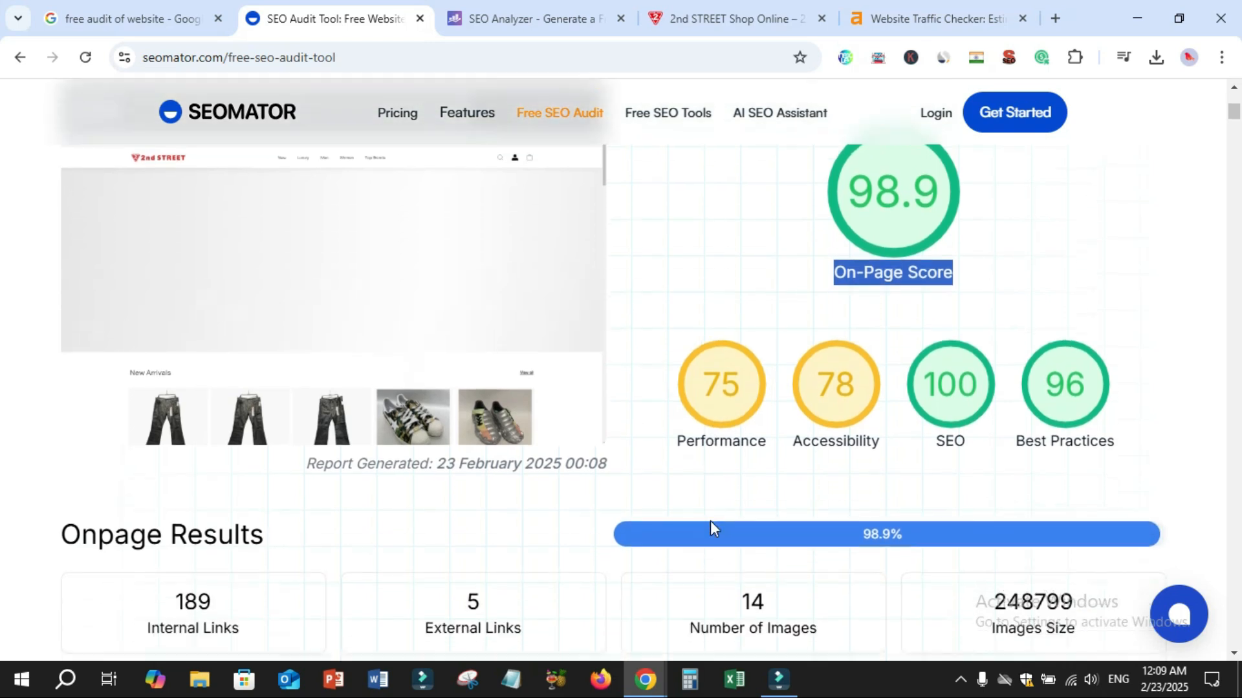
scroll(714, 525, down, 1)
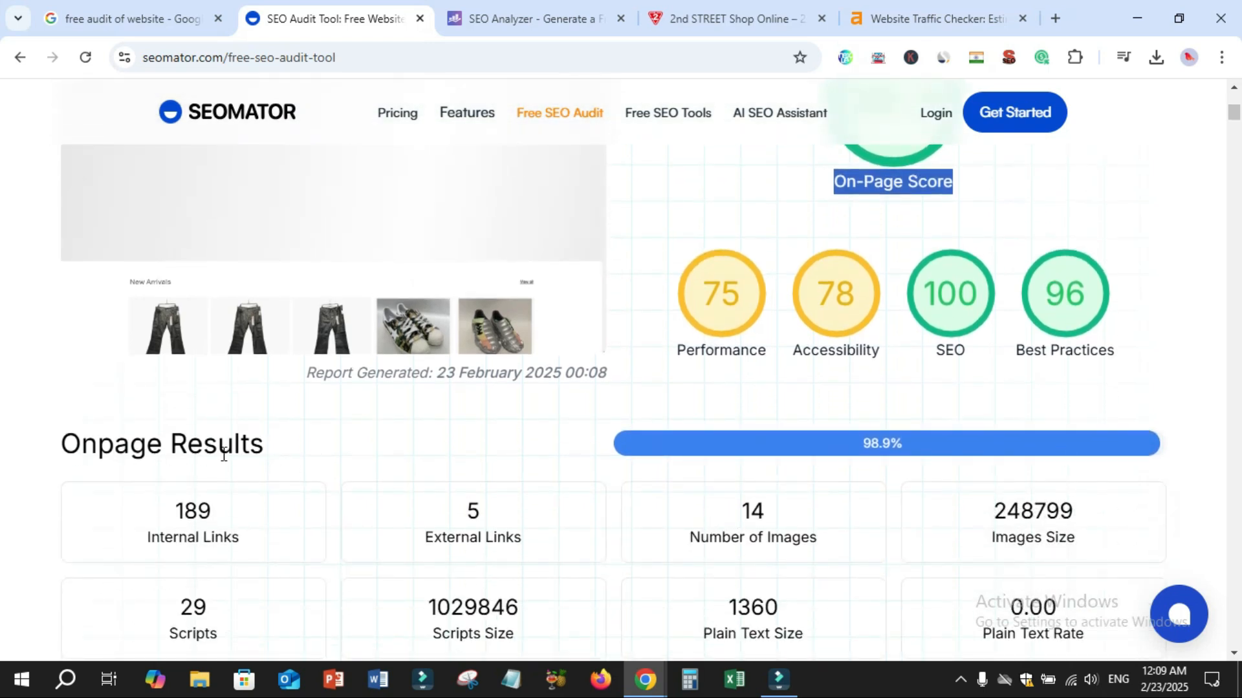
scroll(262, 473, down, 1)
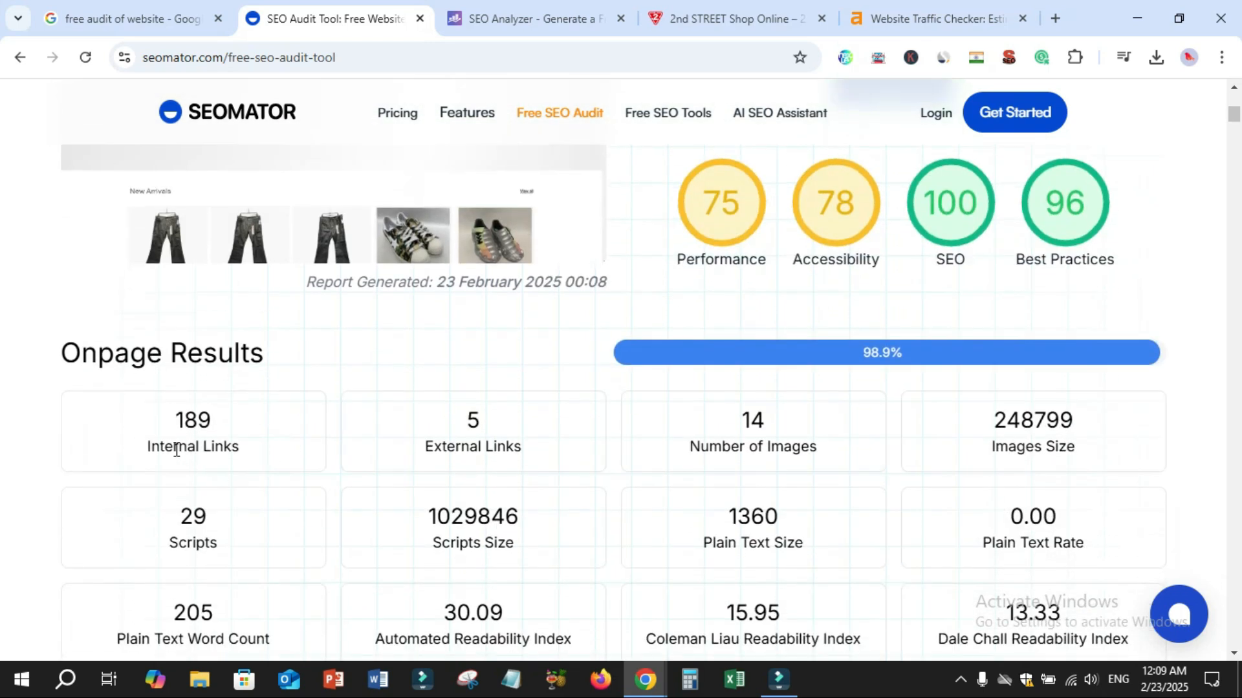
drag(154, 451, 241, 453)
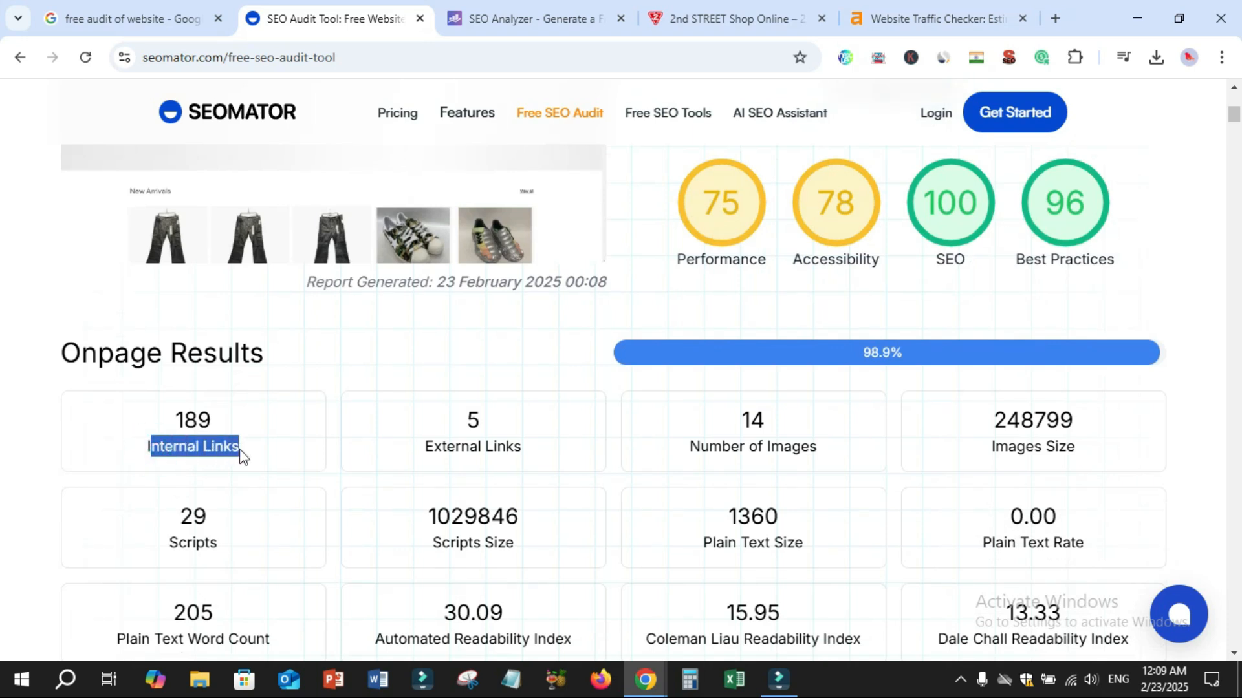
drag(419, 446, 514, 448)
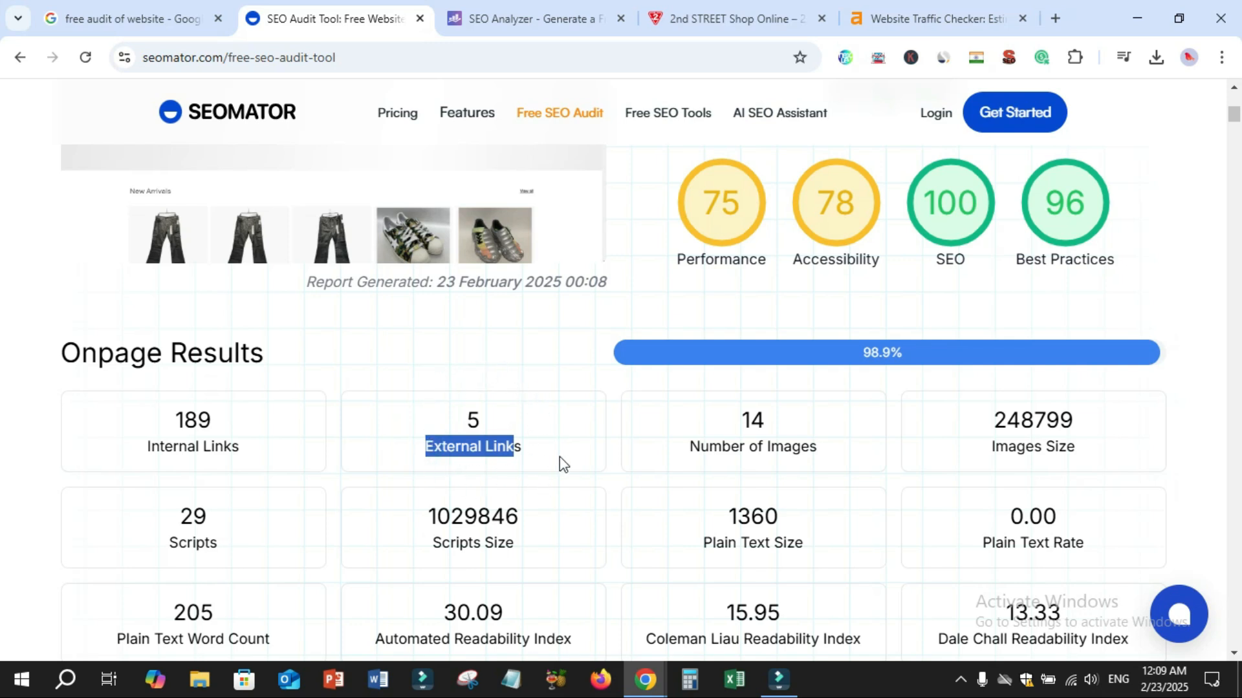
Step: Check the Ahrefs organic traffic report for 2nd STREET and review the link and readability metrics in the SEOmator Onpage Results
click(931, 18)
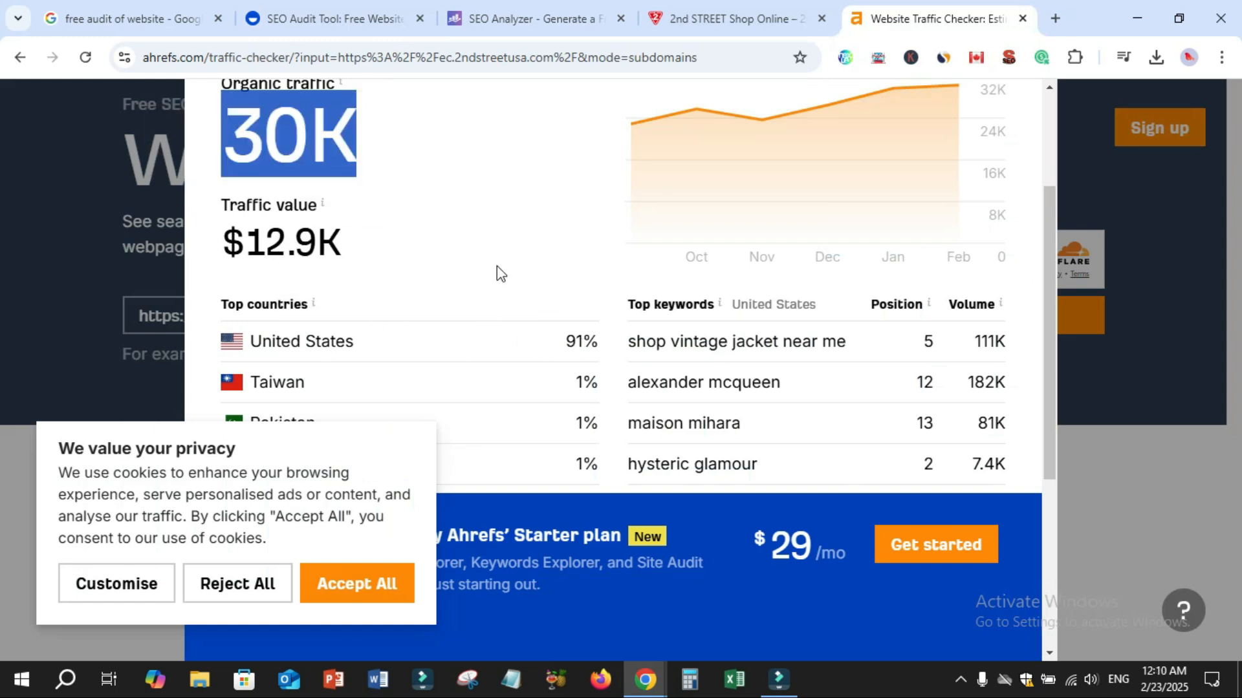
click(349, 15)
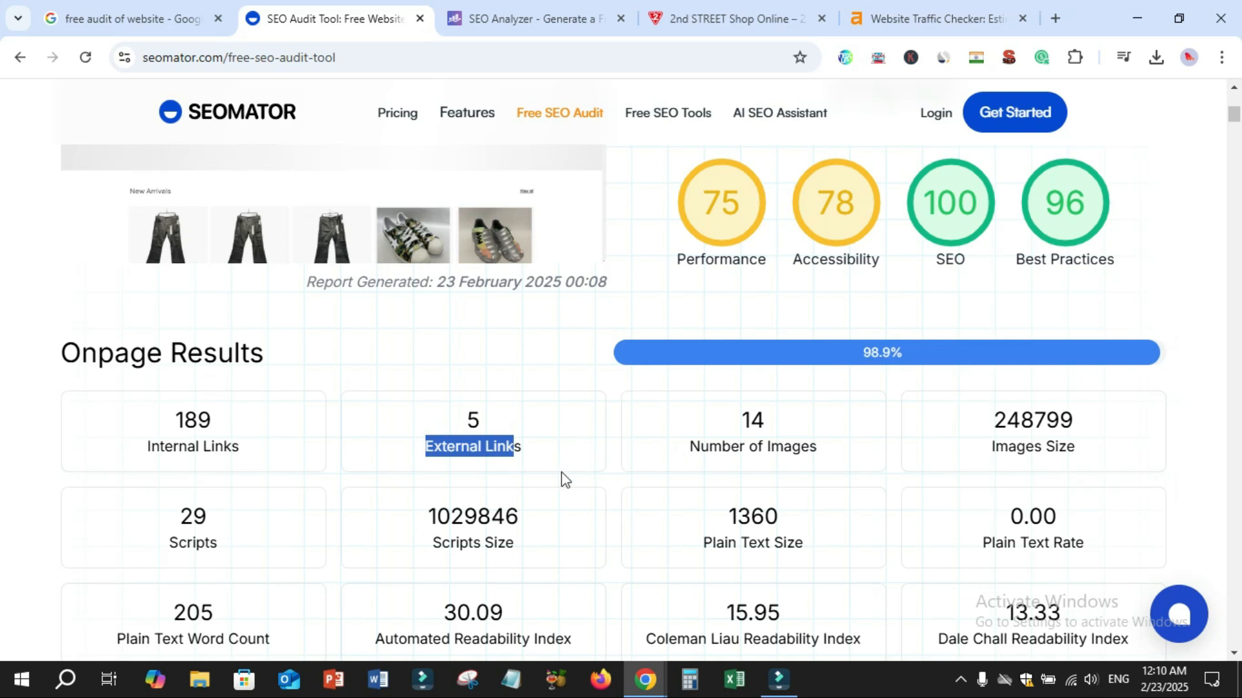
scroll(563, 480, down, 1)
scroll(563, 480, down, 2)
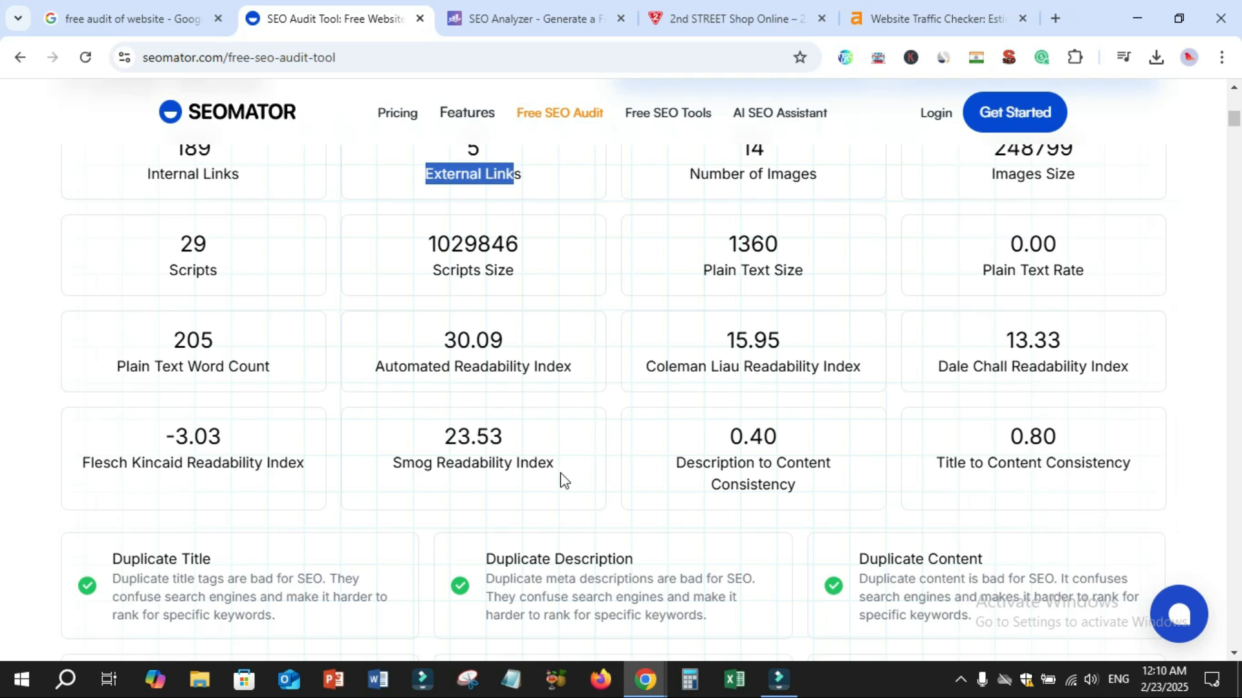
scroll(563, 480, up, 3)
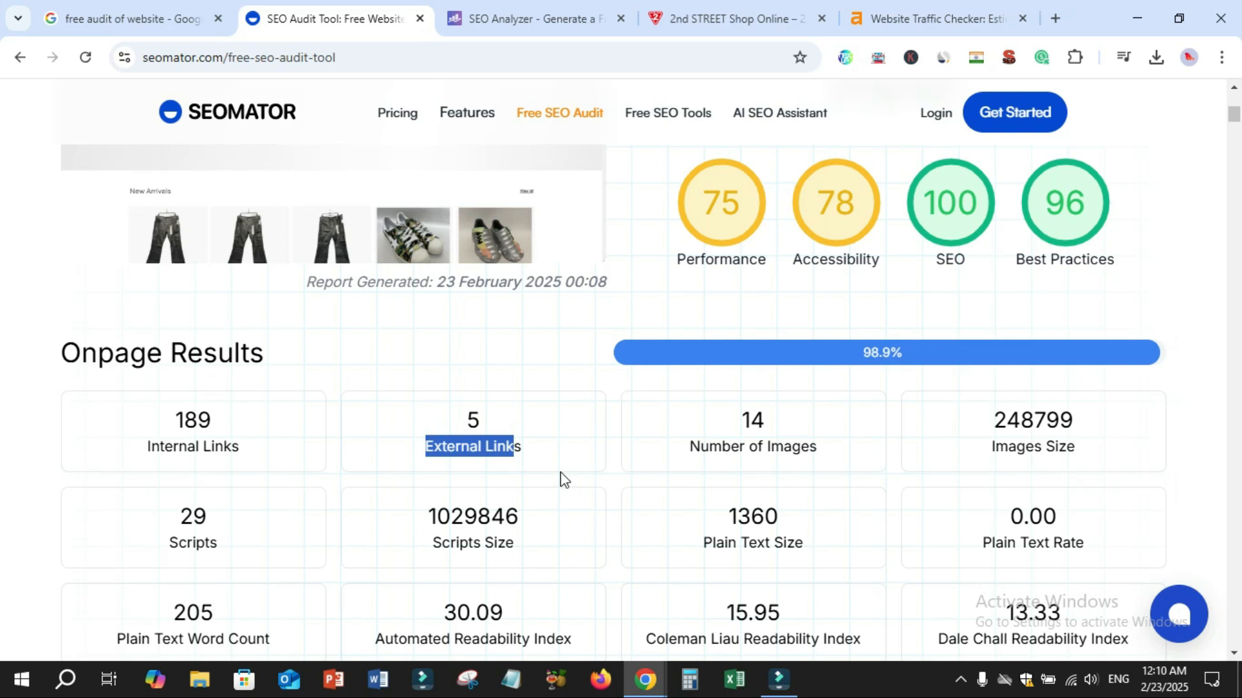
Step: Highlight the whole External Links label in the Onpage Results and review the On-Page Score section of the audit again
click(557, 454)
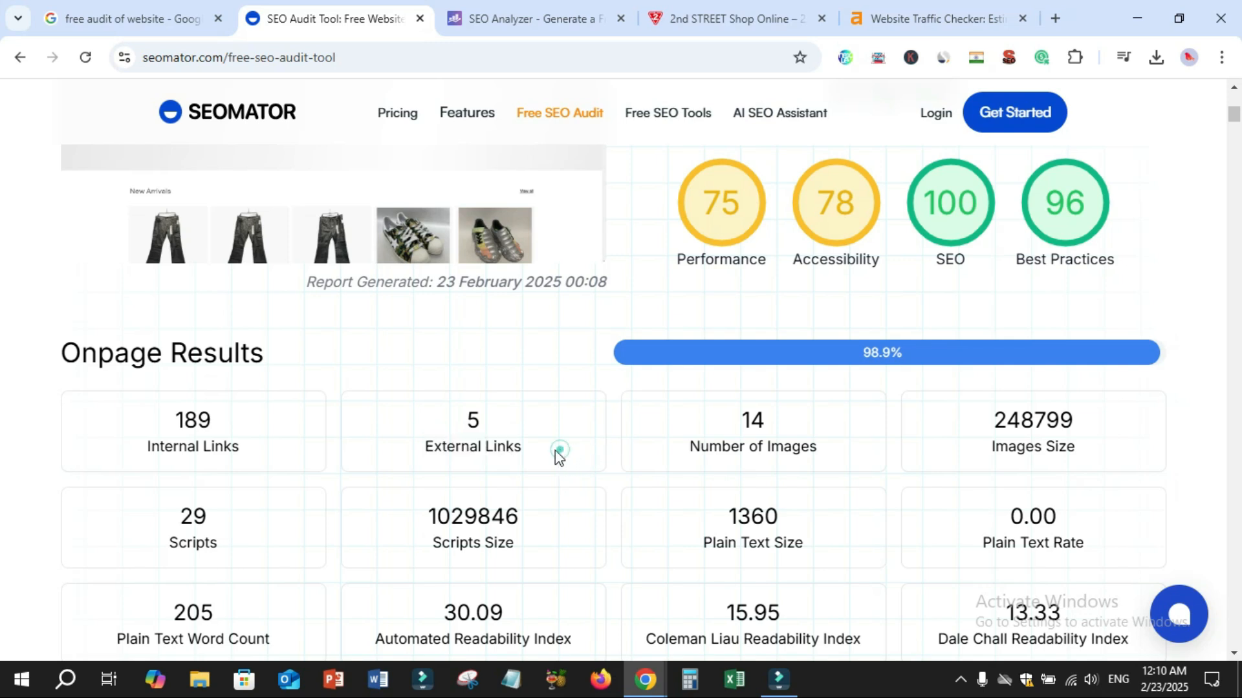
triple_click(500, 450)
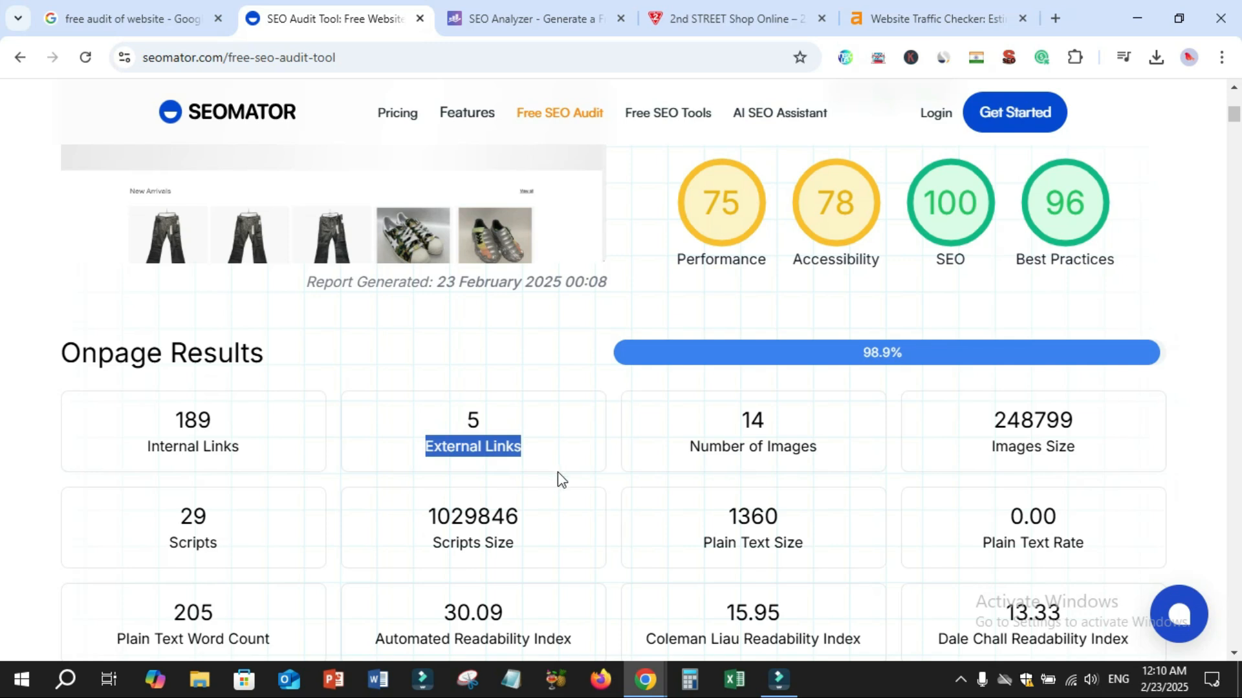
scroll(564, 481, up, 4)
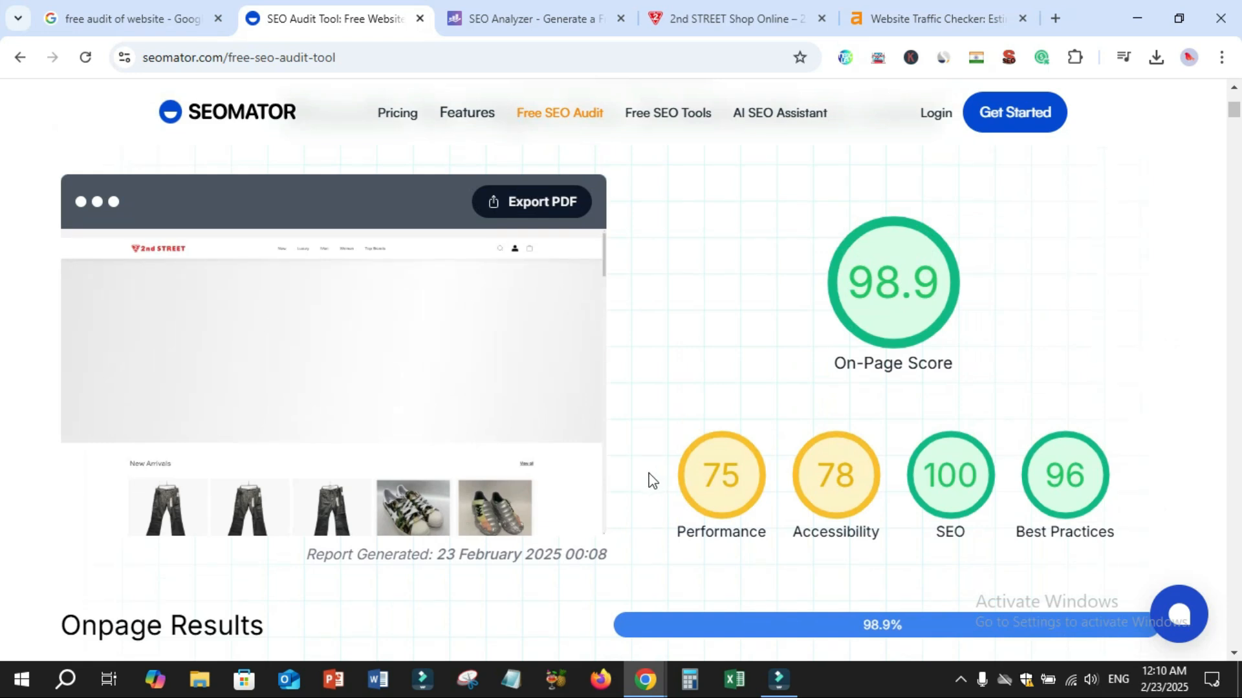
scroll(650, 481, down, 4)
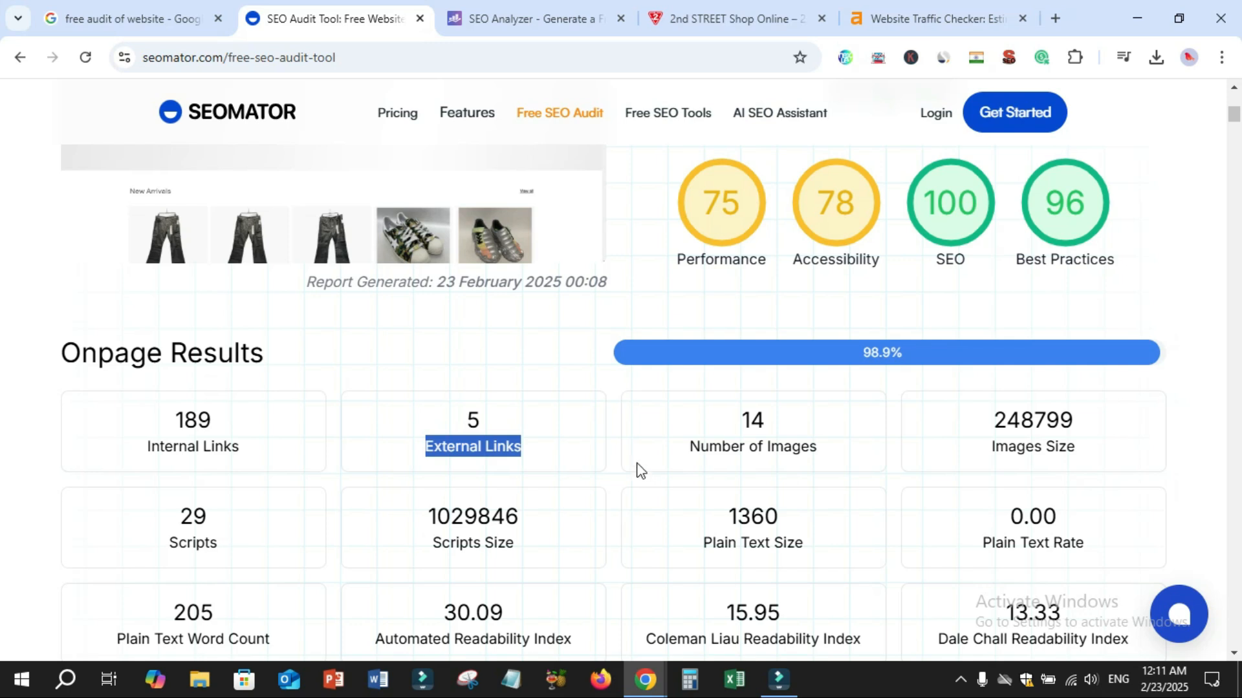
Step: Revisit the 2nd STREET home page and its Ahrefs traffic report, and return to the SEOmator audit results
click(693, 20)
mouse_move(660, 141)
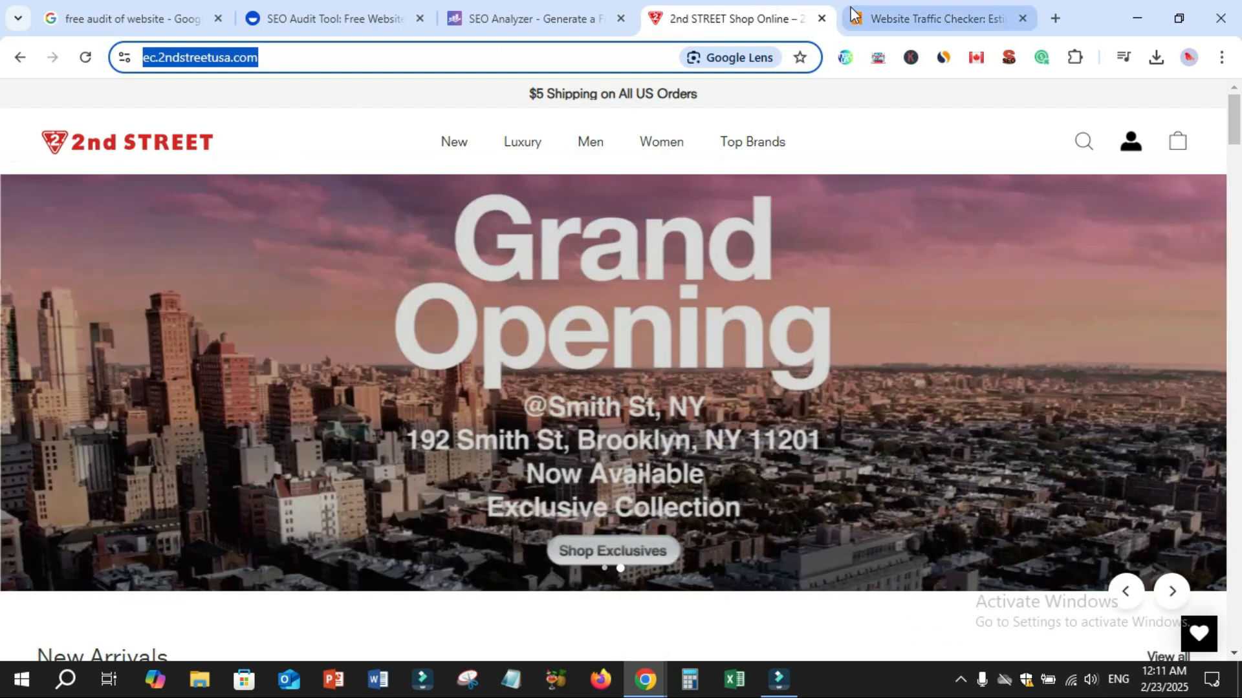
click(881, 16)
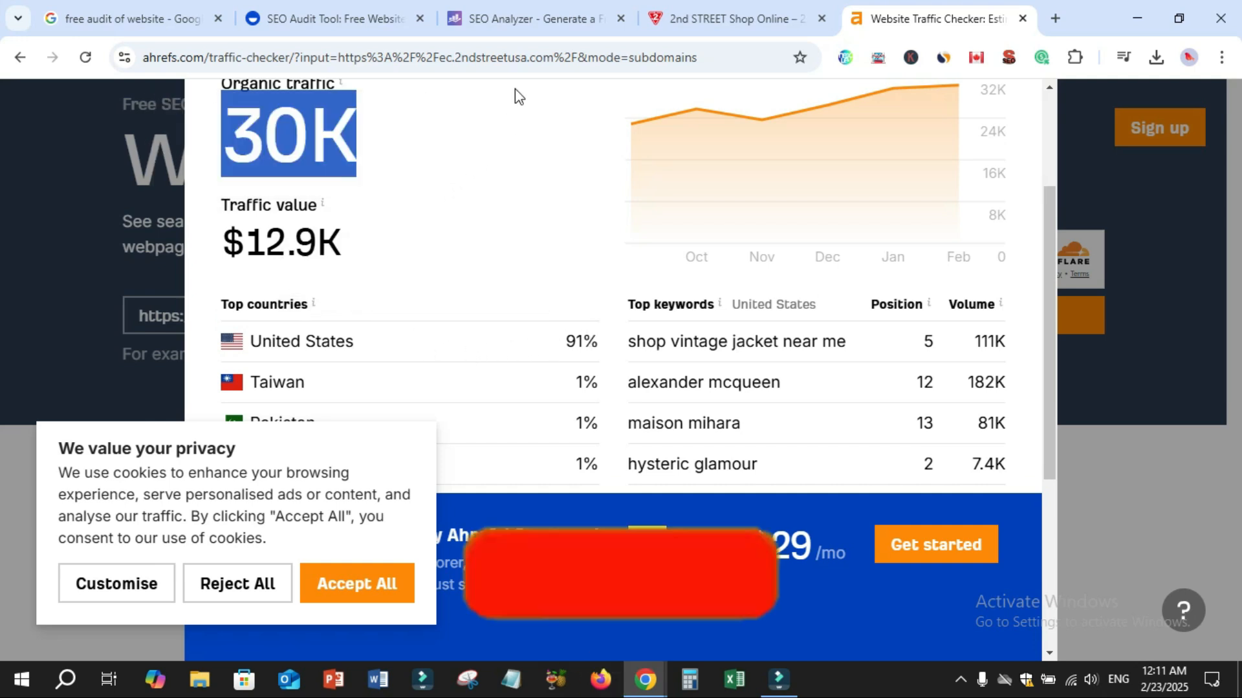
click(380, 18)
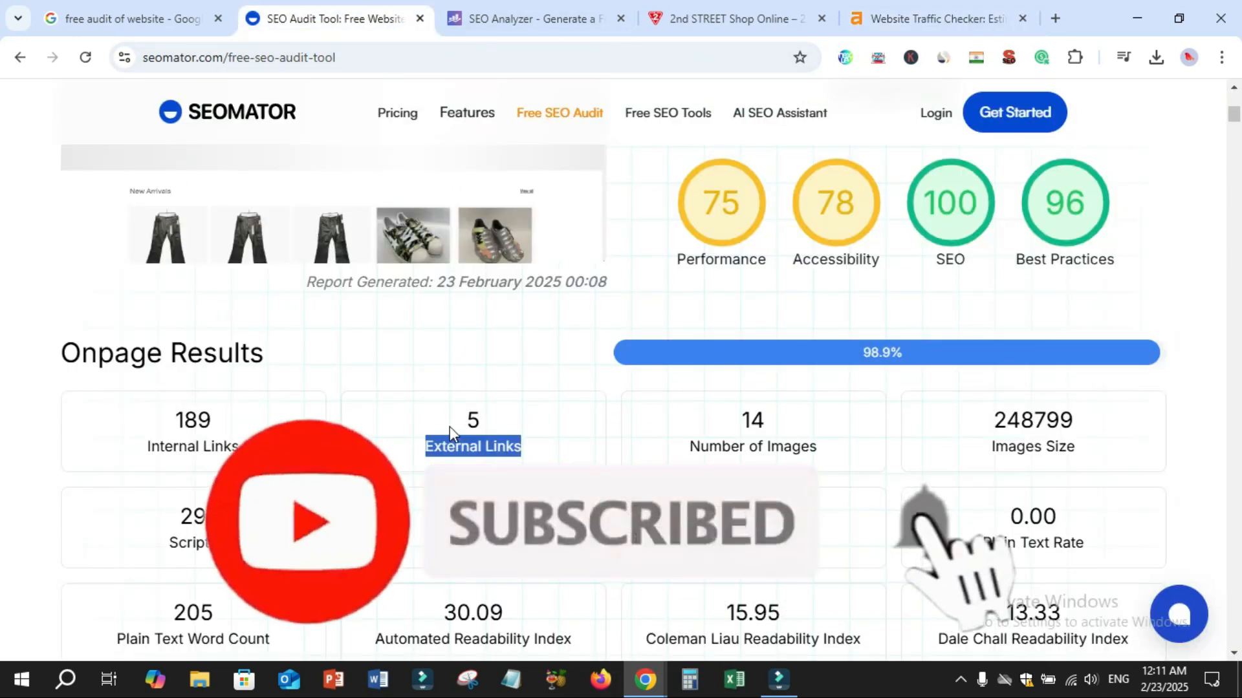